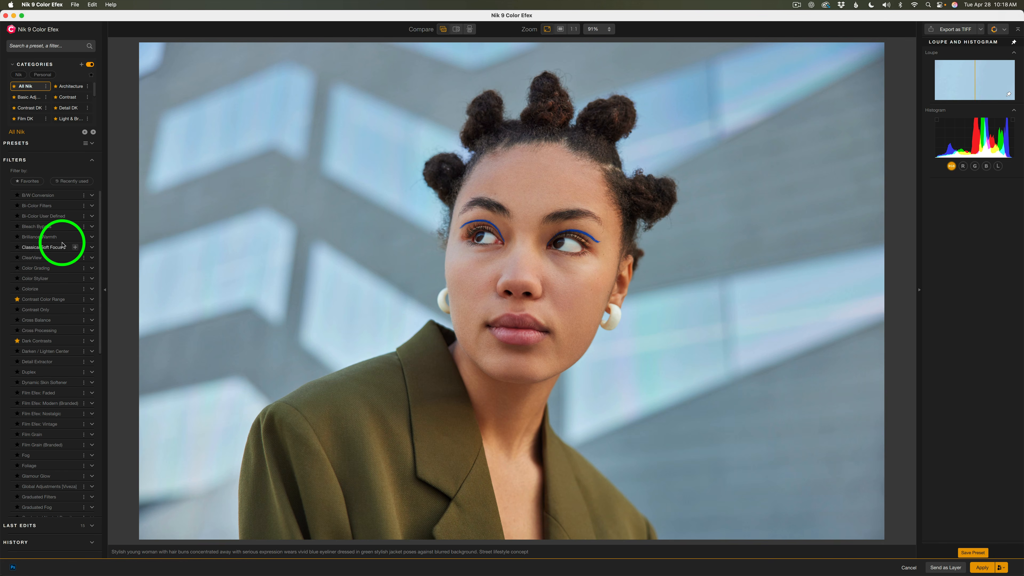
- Browse the full filter list and add Bi-Color Filters to the portrait
scroll(48, 303, down, 10)
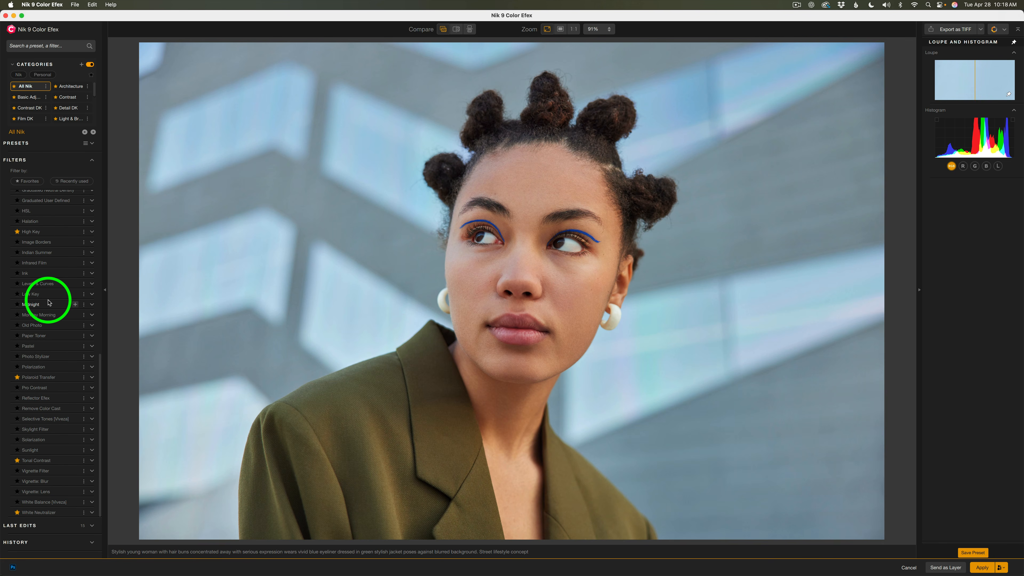
scroll(49, 300, up, 10)
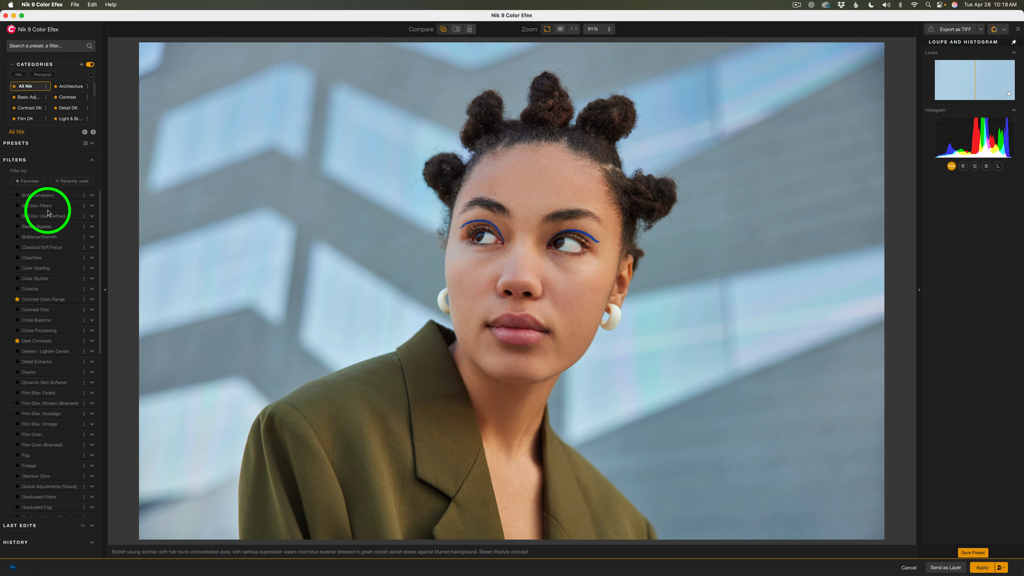
mouse_move(39, 206)
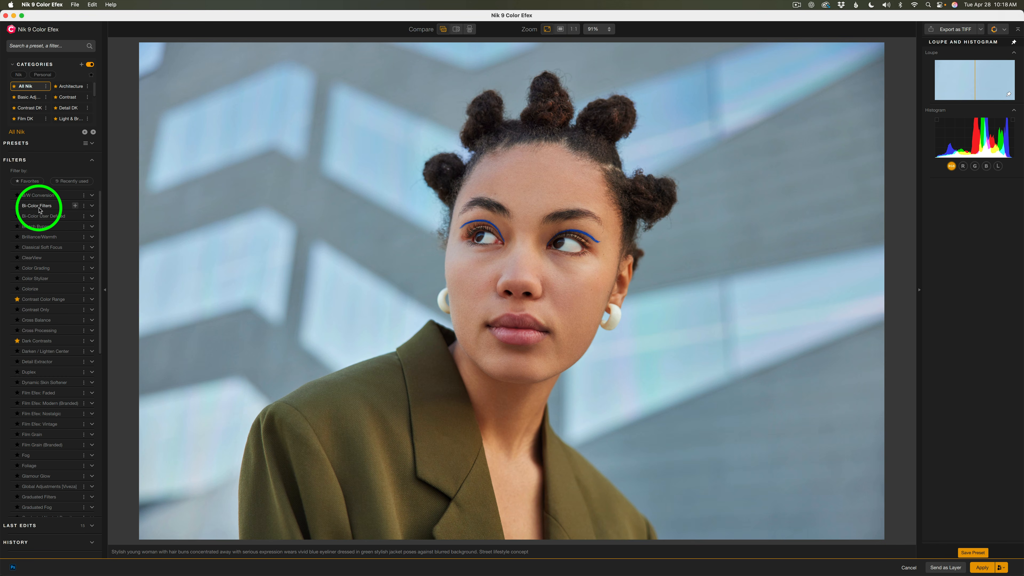
click(76, 206)
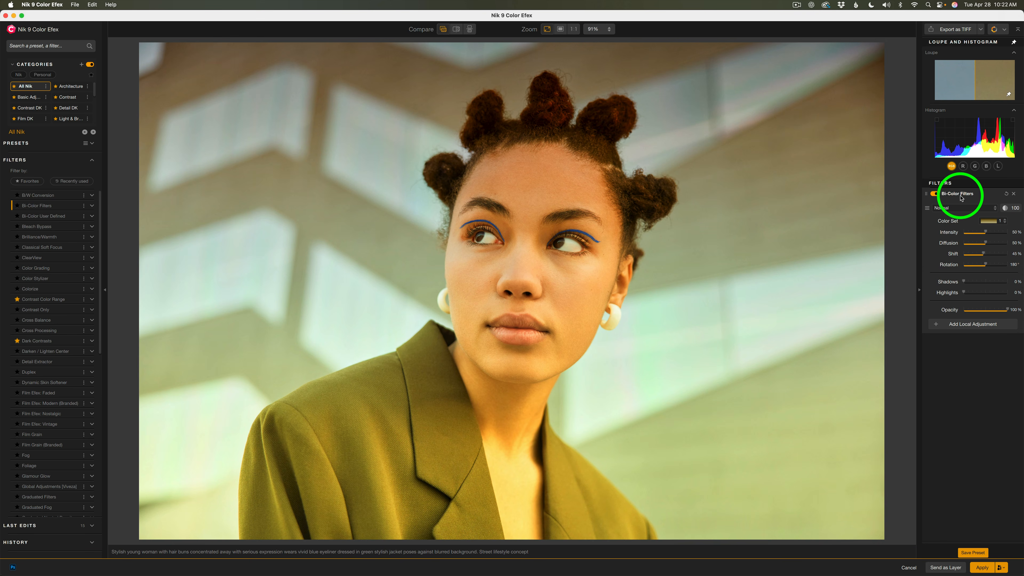
click(936, 194)
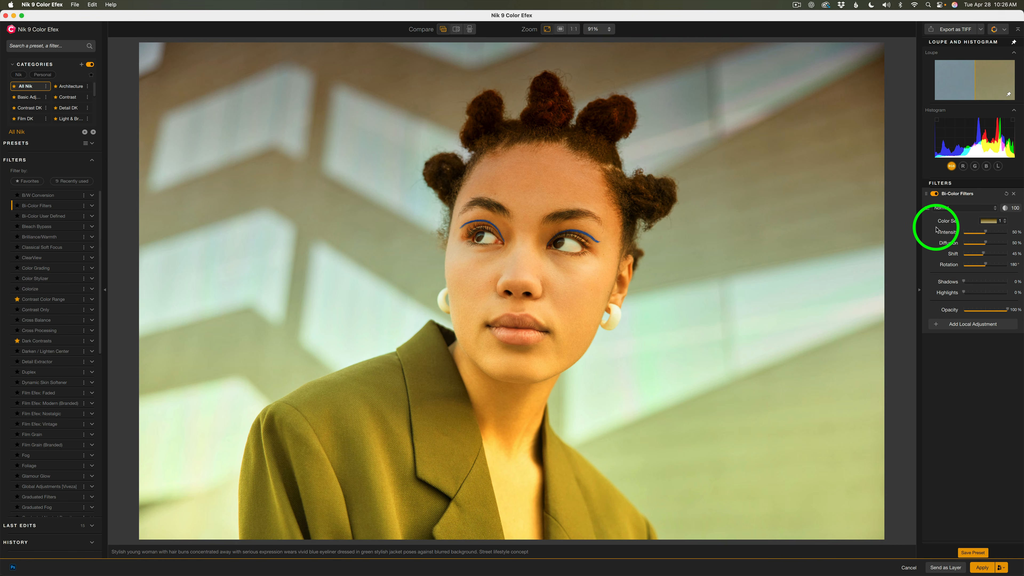
- Preview the available blending modes on the Bi-Color Filters effect, keeping Normal
click(994, 208)
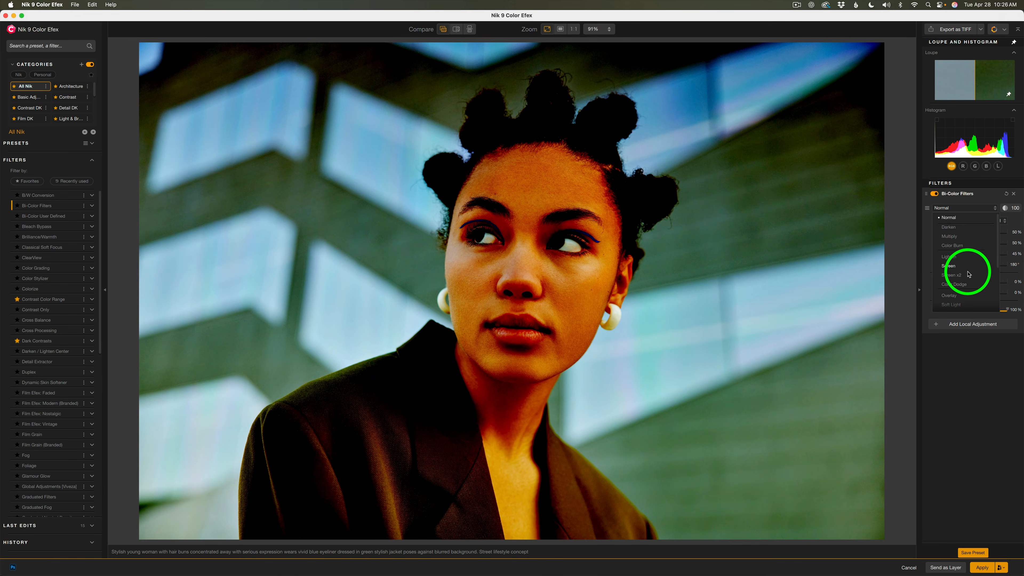
click(976, 202)
click(977, 202)
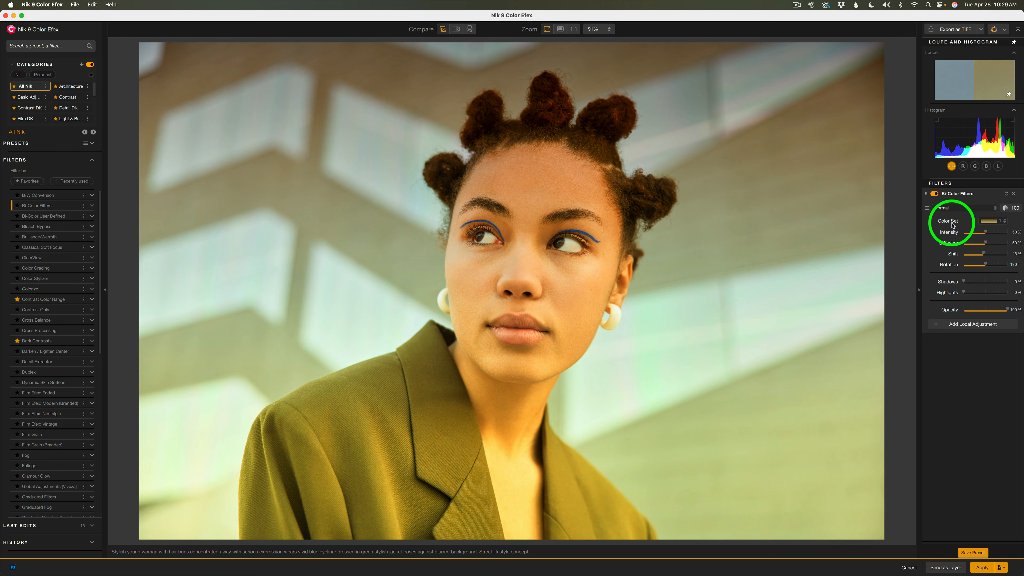
- Preview the colour sets of the Bi-Color Filters and choose Cool/Warm set 1
click(1006, 222)
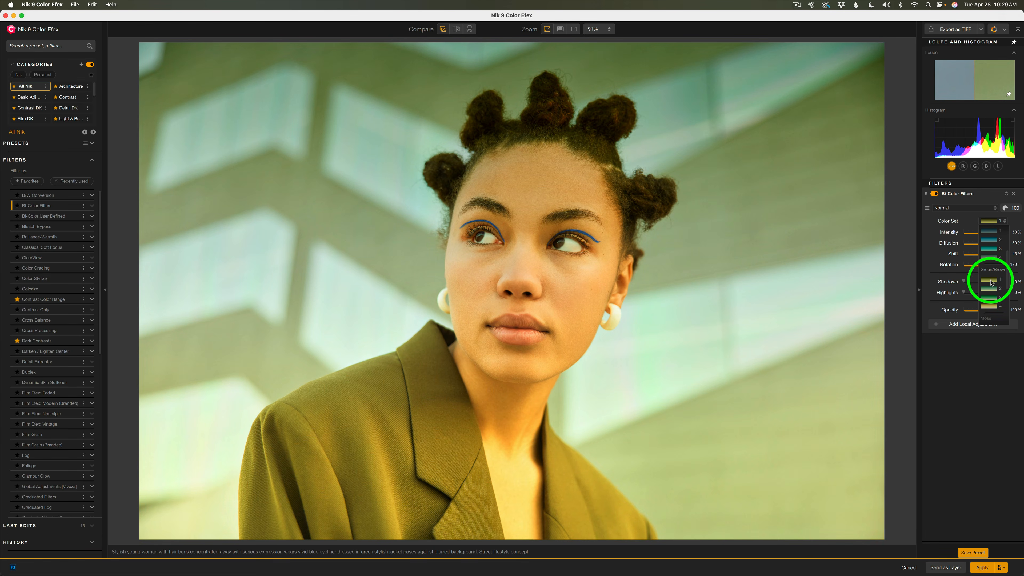
scroll(990, 299, down, 2)
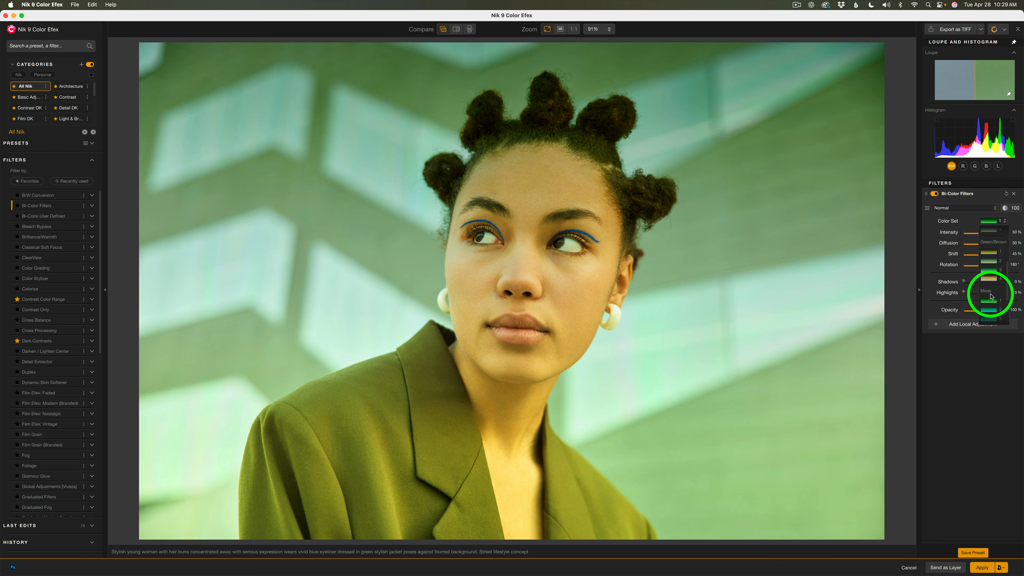
scroll(992, 295, down, 2)
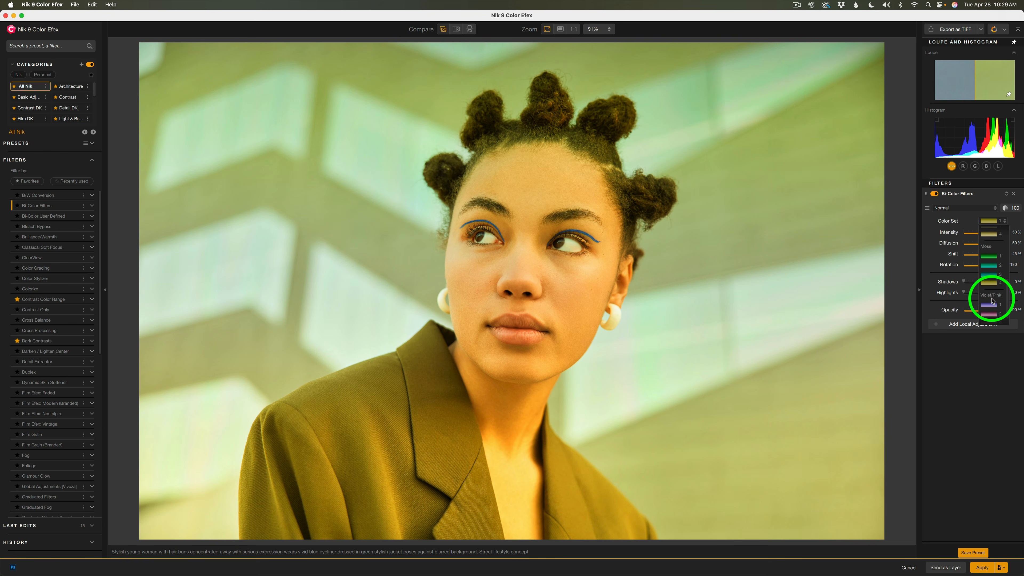
scroll(993, 301, down, 1)
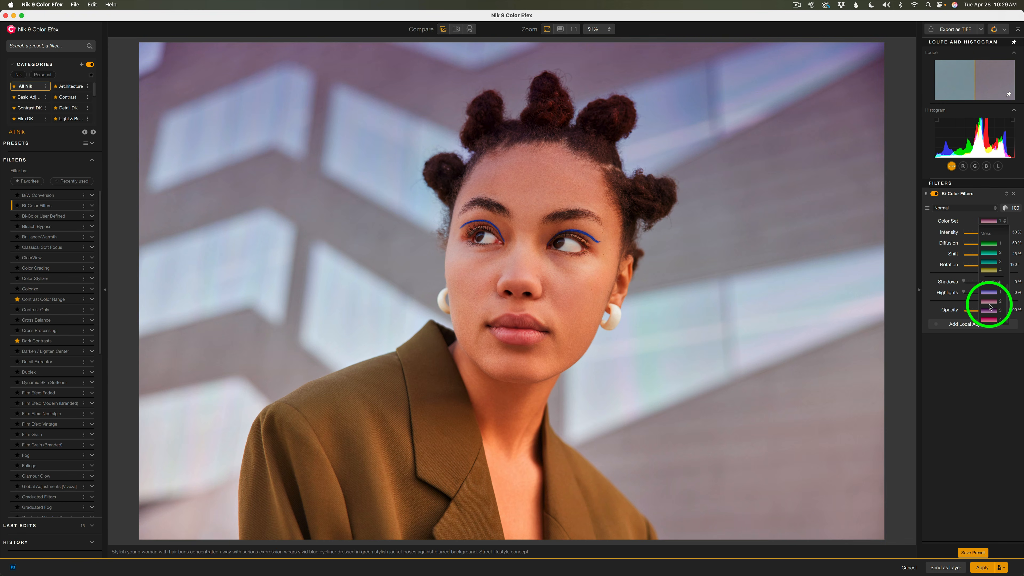
scroll(990, 287, up, 3)
click(990, 295)
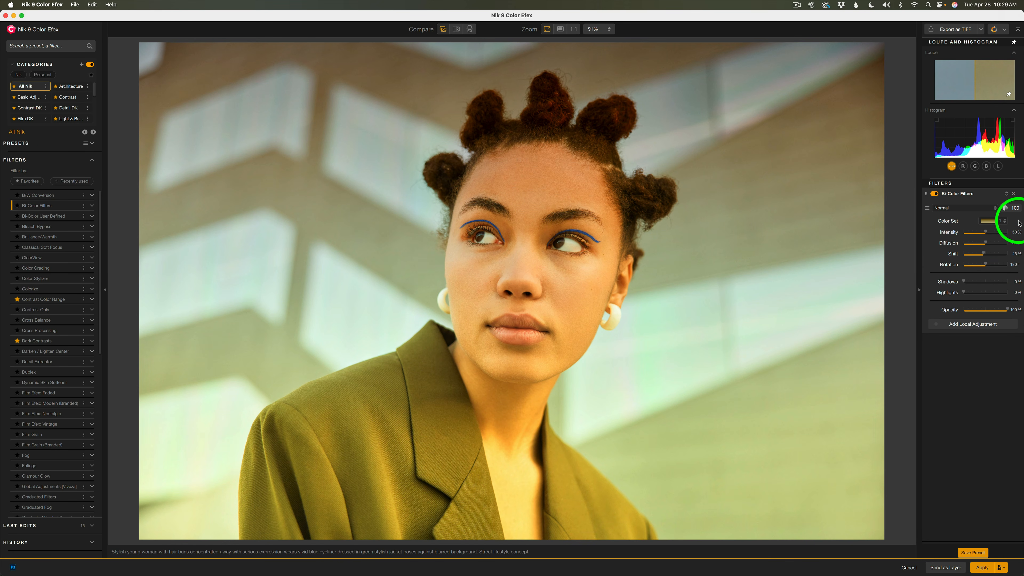
click(1002, 221)
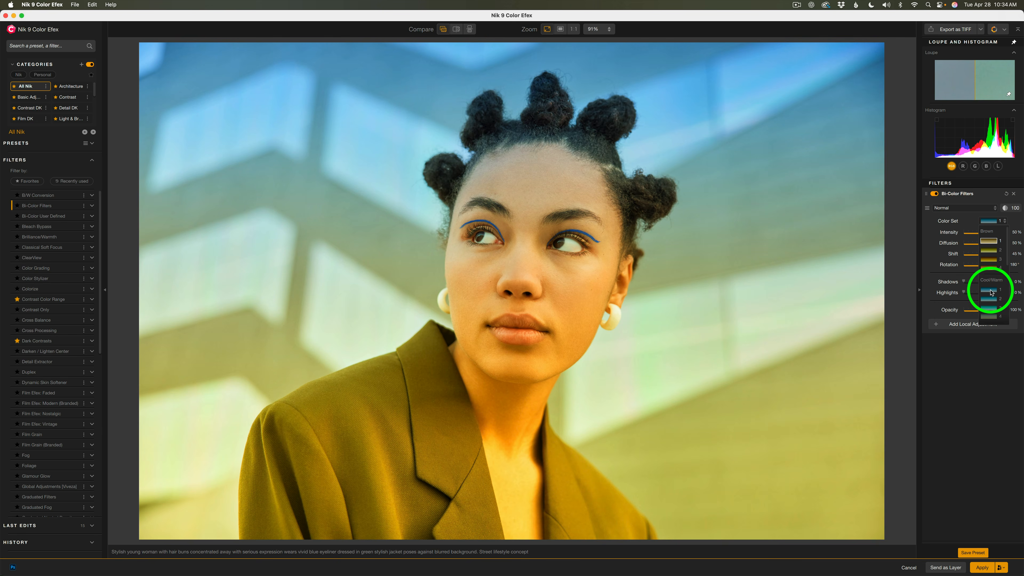
click(992, 293)
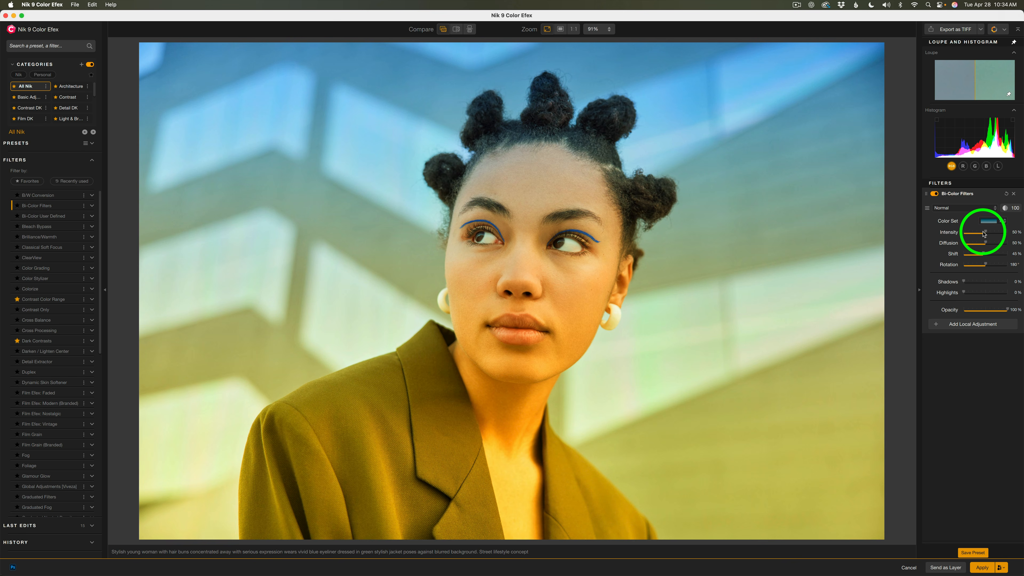
- Set the Bi-Color filter's Intensity to 60% and its Diffusion to 59%
click(1005, 233)
mouse_move(1007, 236)
mouse_down()
mouse_move(965, 231)
mouse_move(990, 233)
mouse_up()
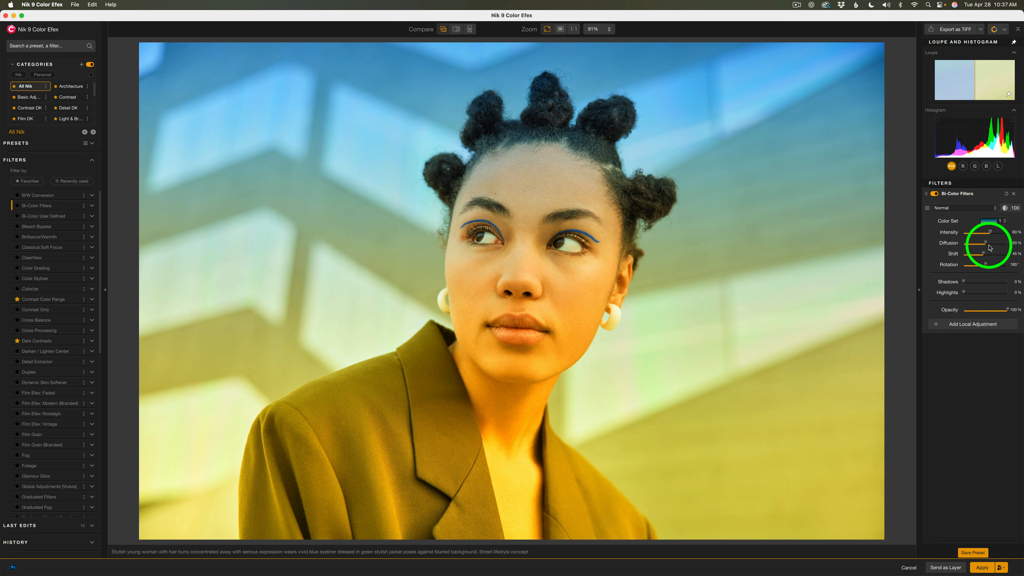
drag(987, 245, 958, 243)
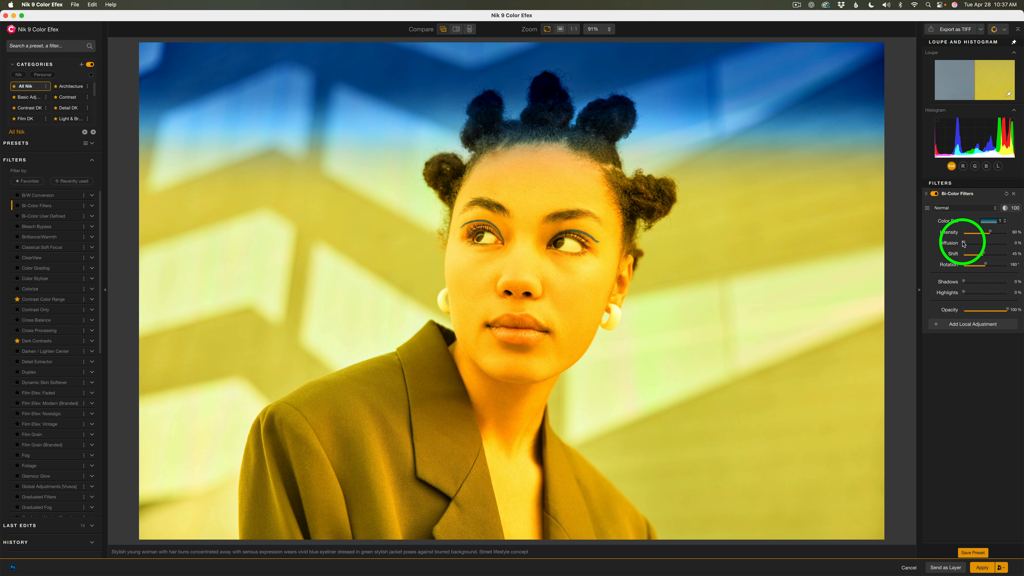
drag(972, 245, 991, 246)
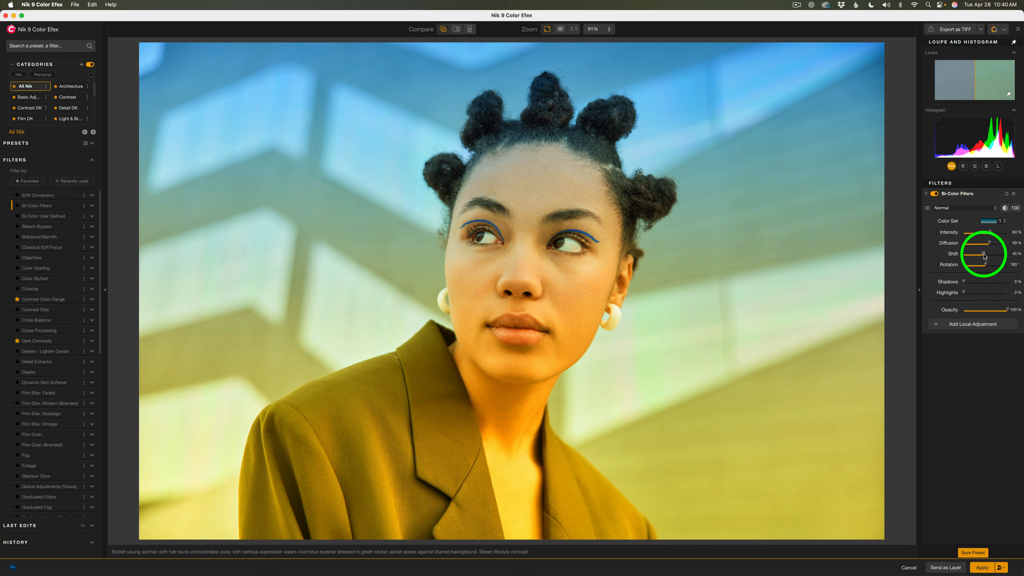
- Set the Bi-Color filter's Shift to 51% and its Rotation to about 200°
mouse_move(985, 255)
mouse_down()
mouse_move(999, 256)
mouse_move(986, 256)
mouse_up()
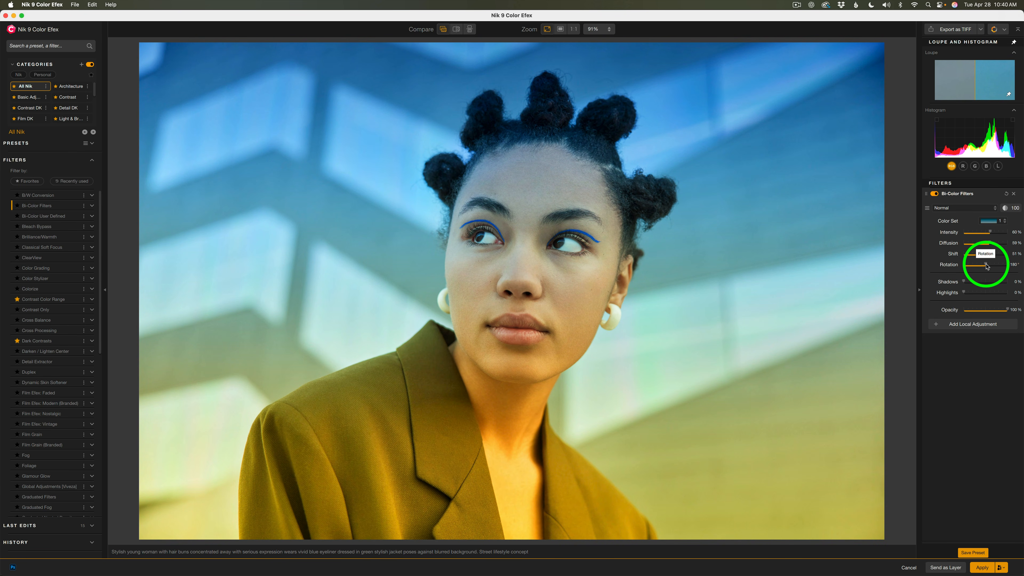
drag(986, 266, 1016, 270)
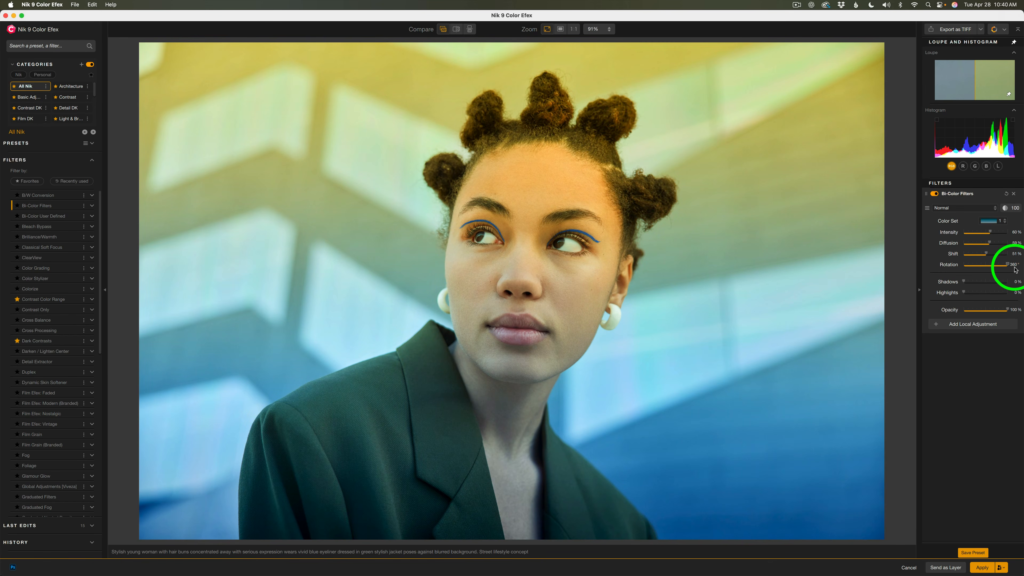
double_click(1008, 265)
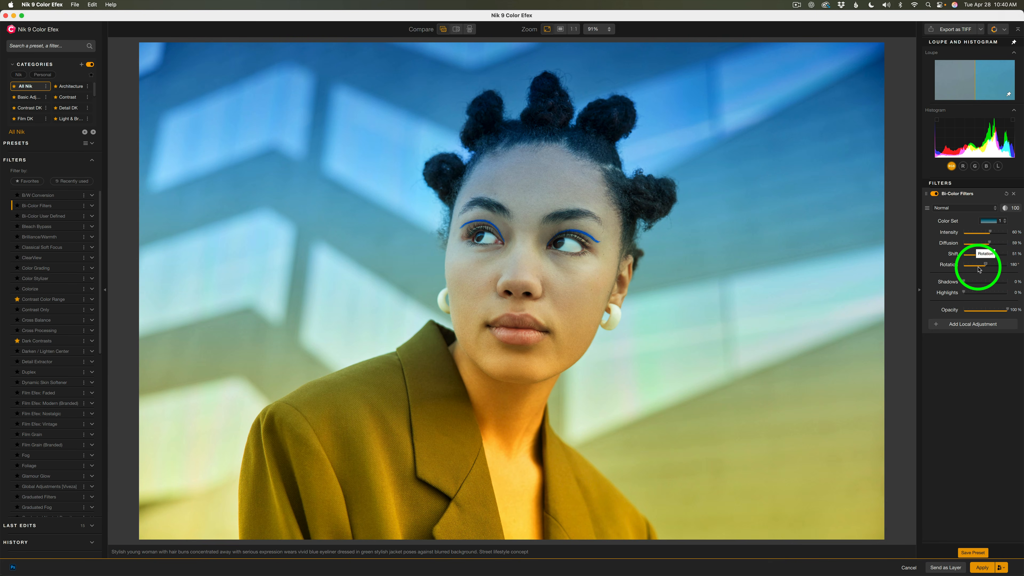
drag(986, 266, 989, 267)
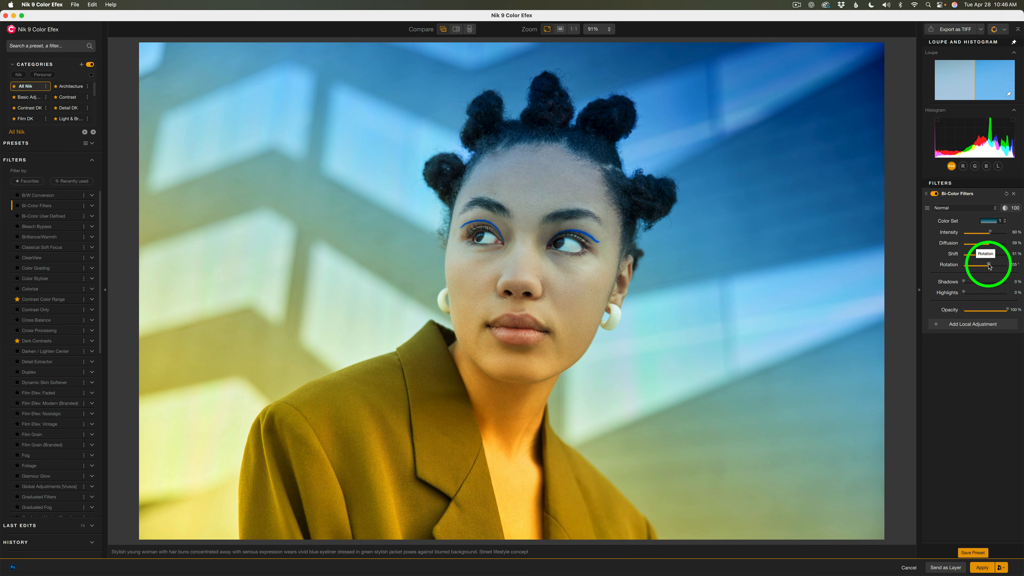
click(961, 569)
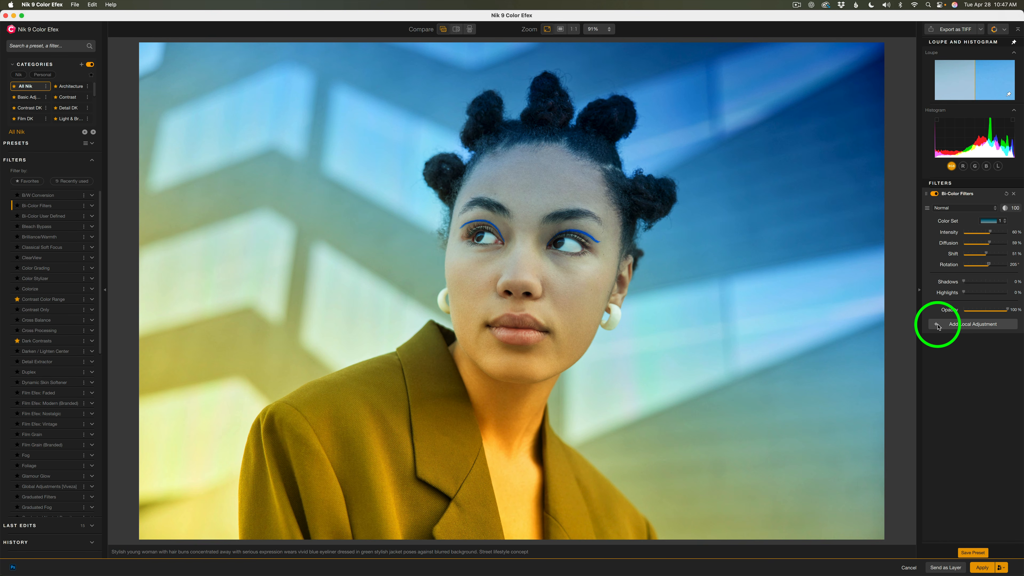
- Add an AI Area Selection mask around the woman as a local adjustment and invert it to limit the filter to the background
click(947, 324)
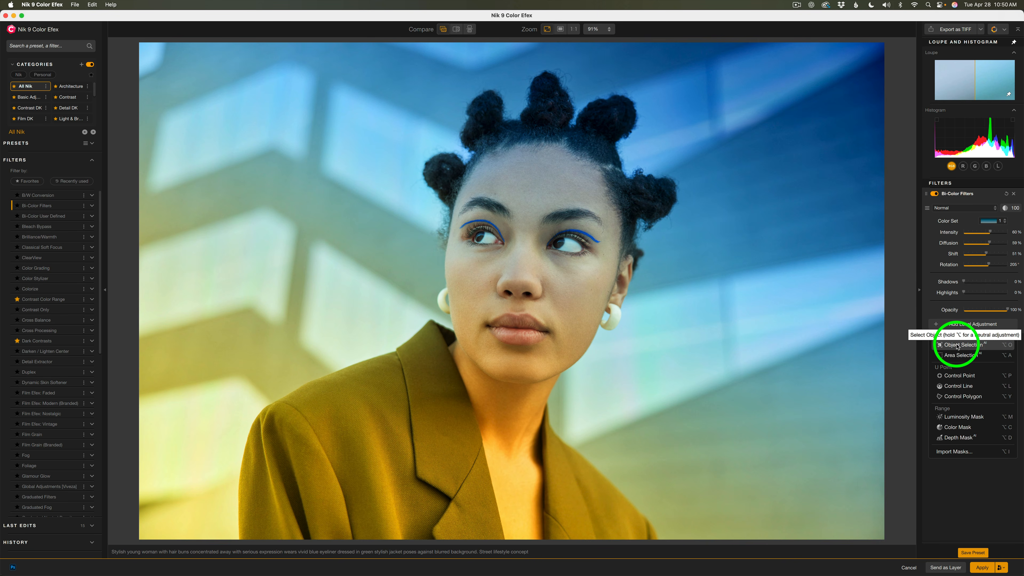
click(958, 345)
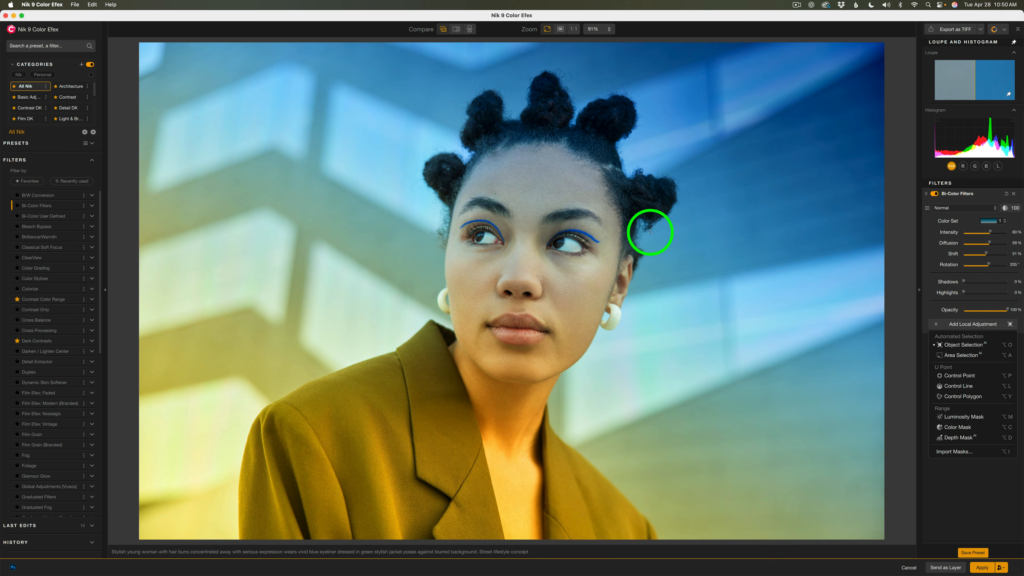
click(968, 355)
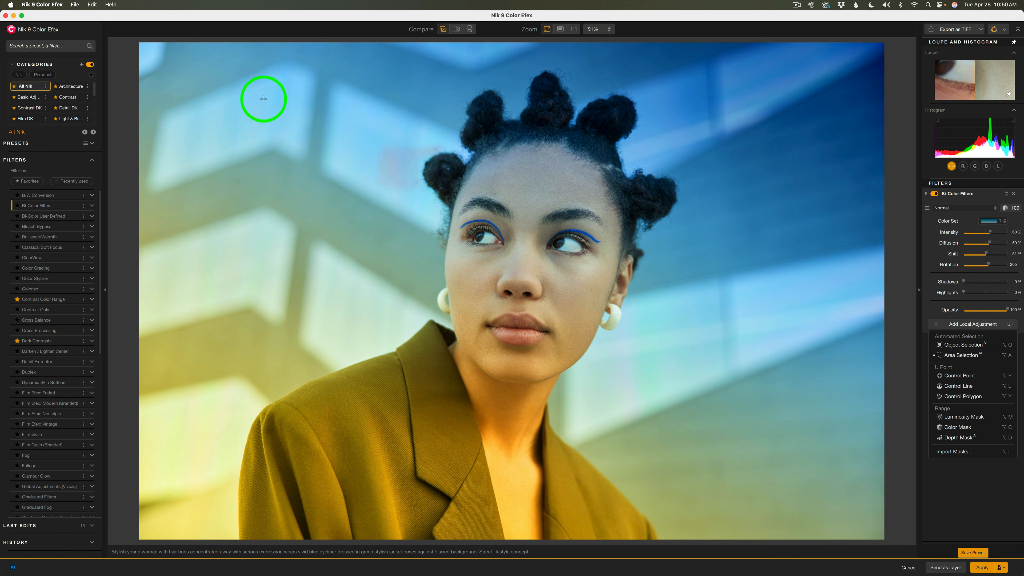
drag(214, 76, 751, 538)
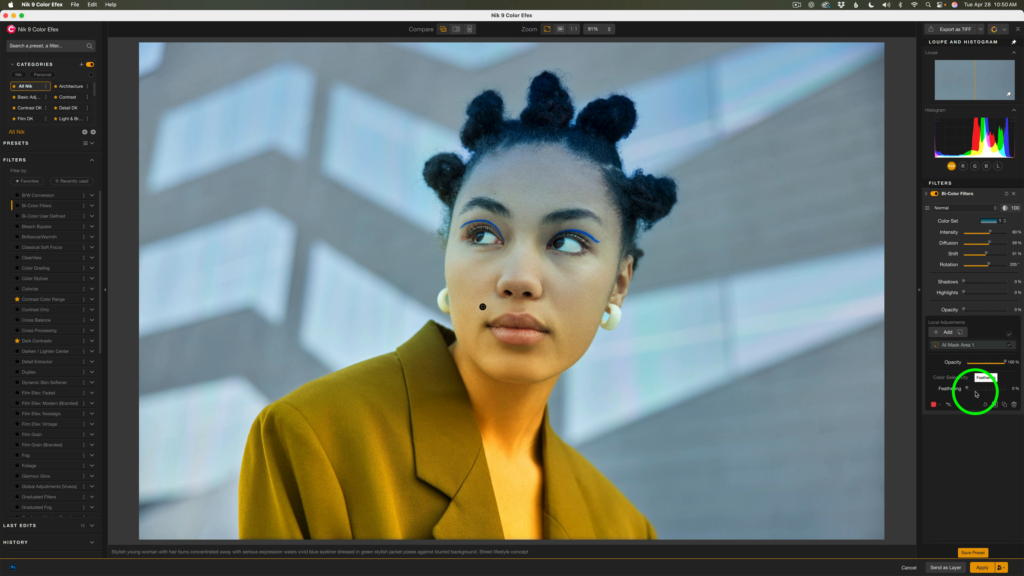
click(995, 405)
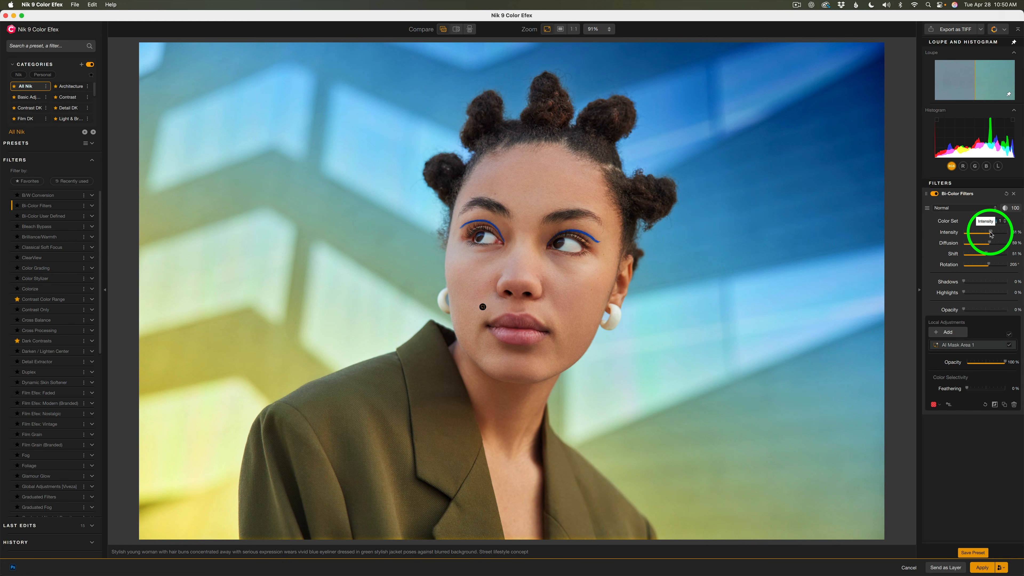
- Change the Bi-Color filter's blending mode to Overlay and set its Intensity to 65%
drag(991, 234, 985, 234)
drag(988, 234, 988, 234)
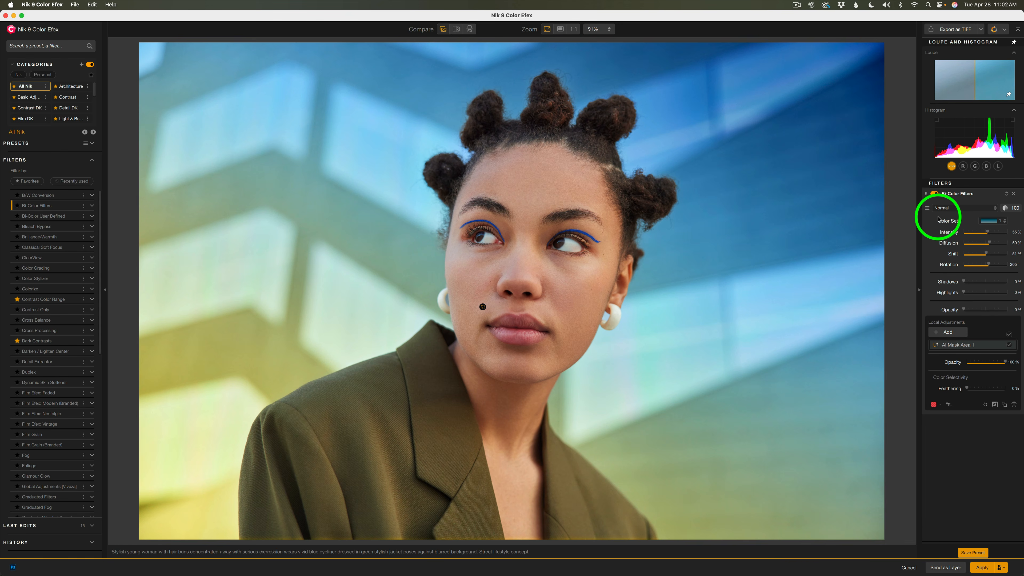
click(995, 210)
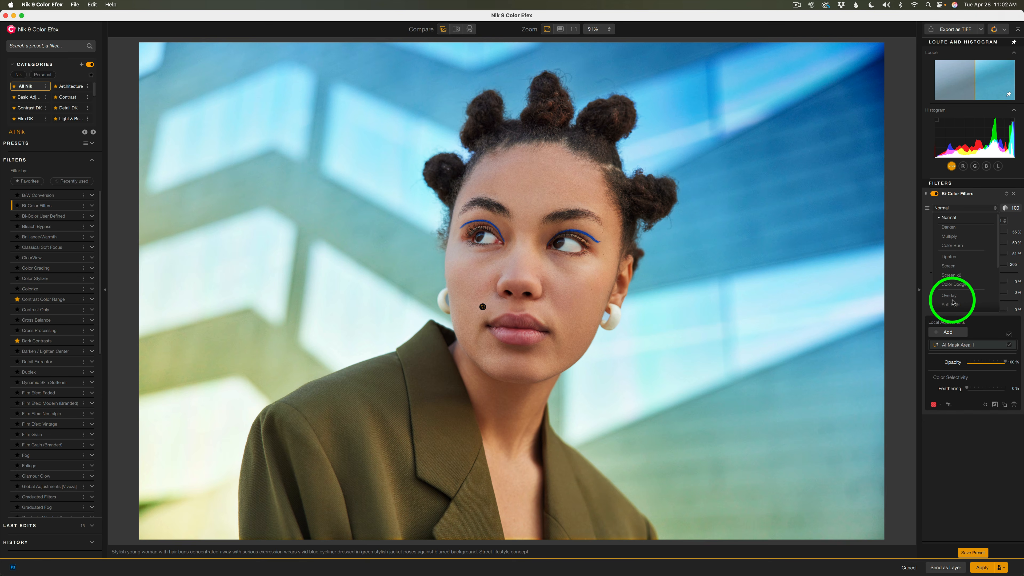
scroll(953, 298, down, 3)
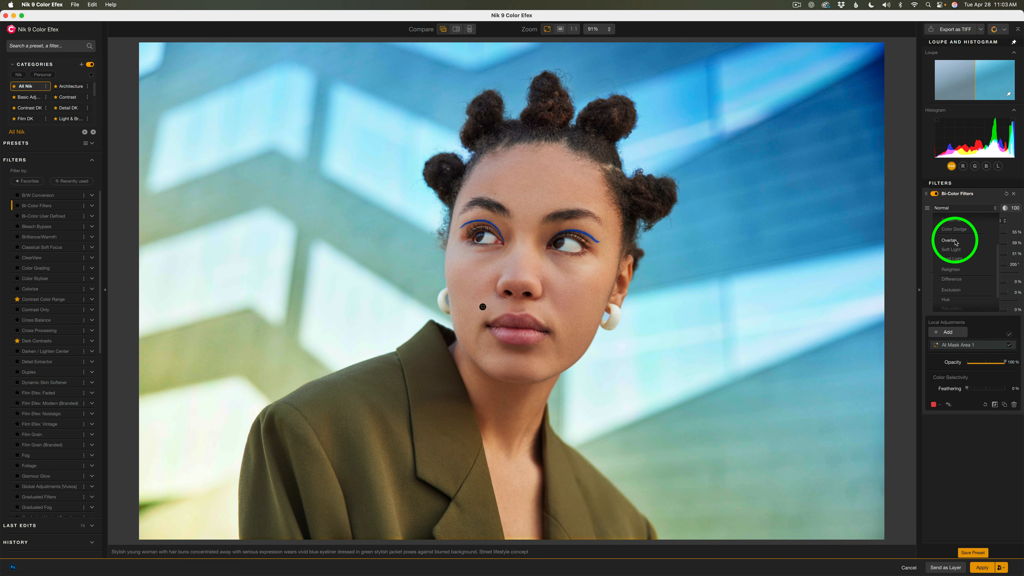
click(957, 243)
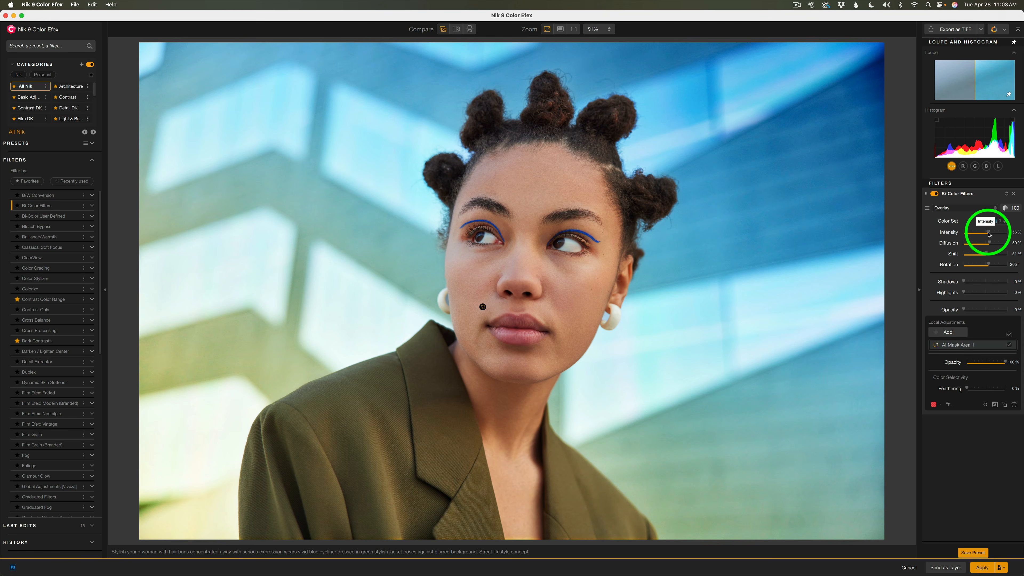
drag(988, 233, 992, 234)
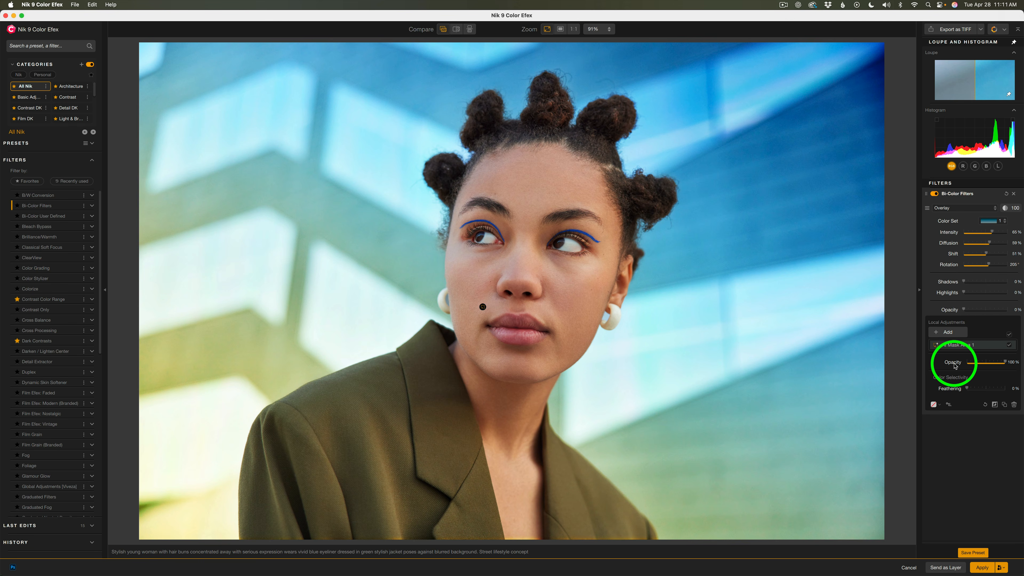
- Set the Bi-Color filter's Opacity slider to 9% and its overall blending opacity to 78
mouse_move(1006, 364)
mouse_down()
mouse_move(984, 365)
mouse_move(1023, 365)
mouse_up()
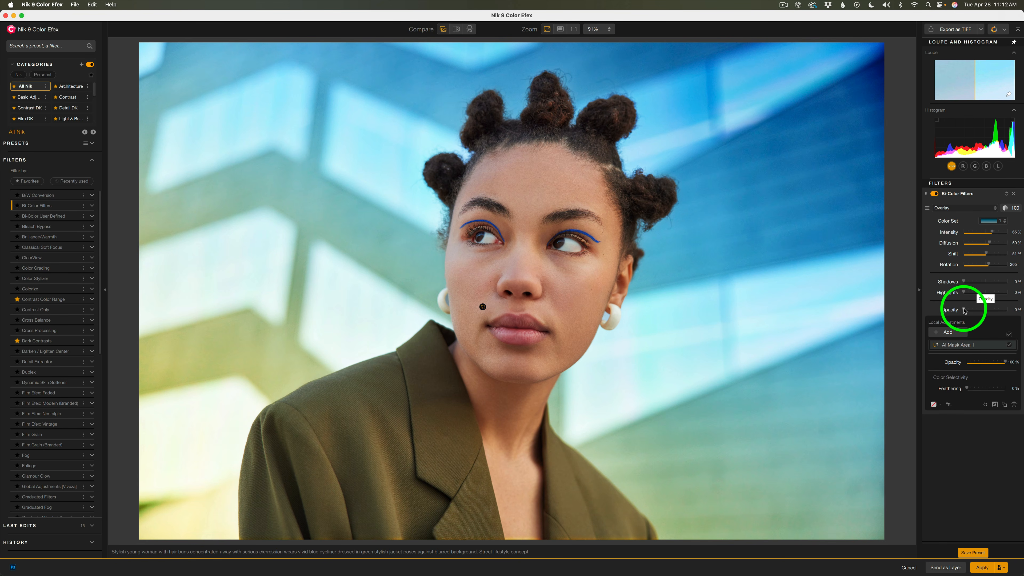
drag(965, 311, 969, 312)
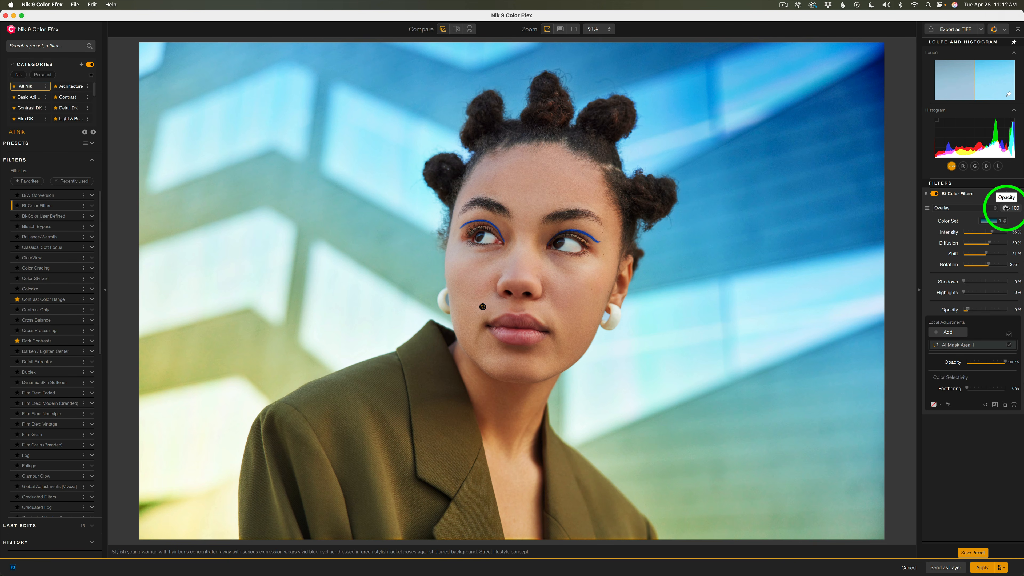
drag(1006, 207, 998, 208)
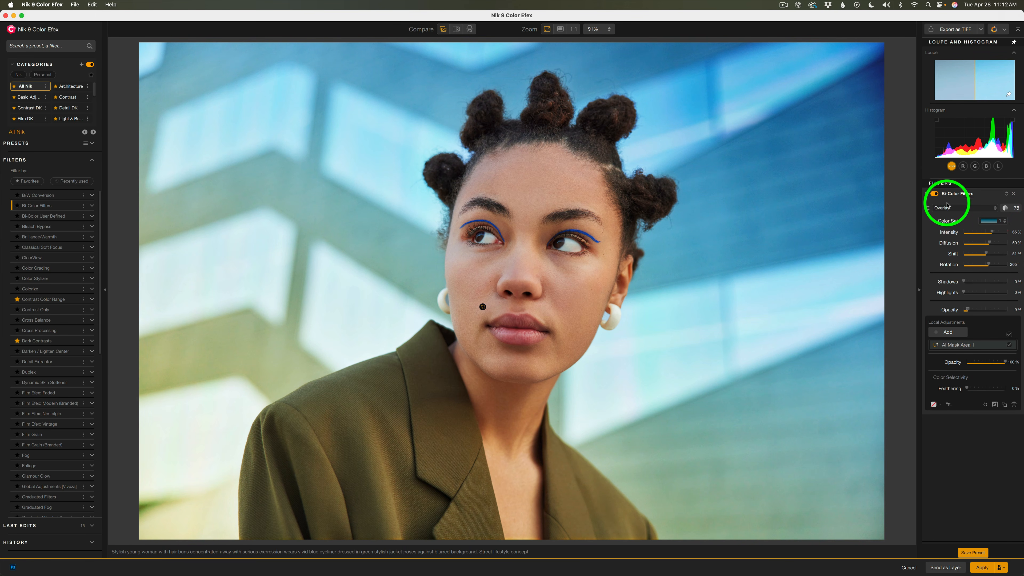
- Compare the portrait without and with the Bi-Color filter
click(937, 195)
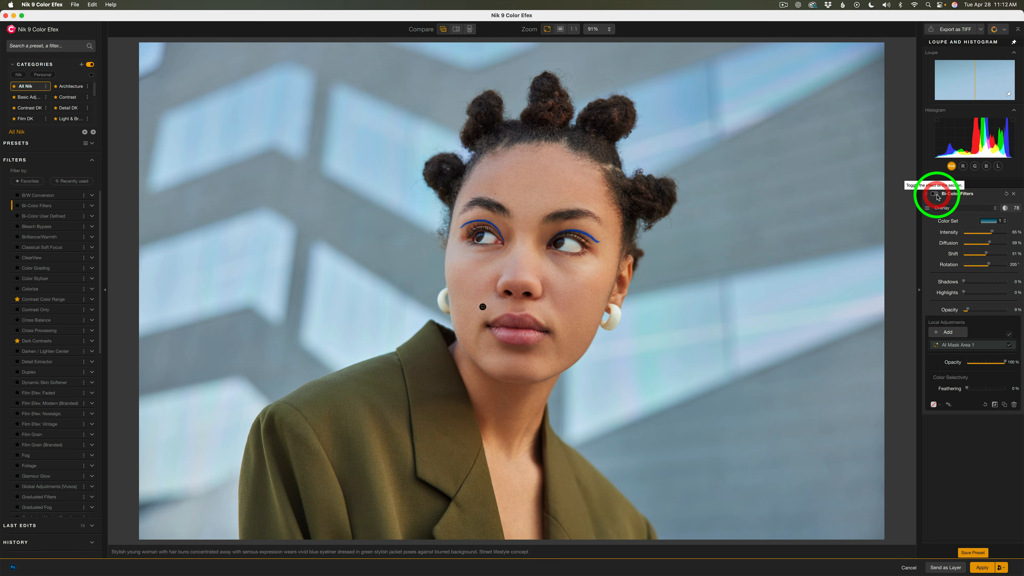
click(937, 195)
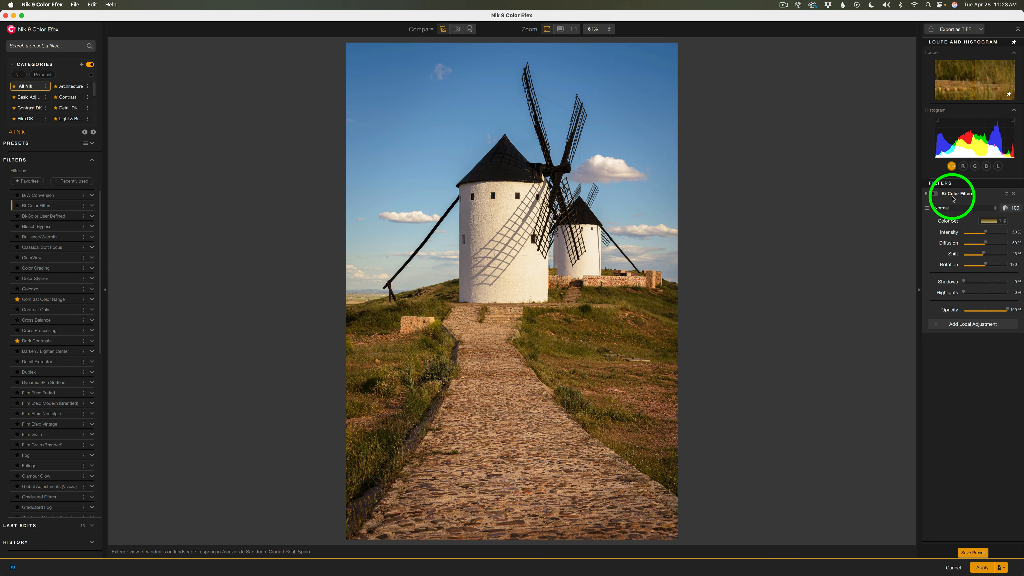
- Enable the Bi-Color filter on the windmill photo, preview the available color sets and choose Cool/Warm color set 2
click(935, 194)
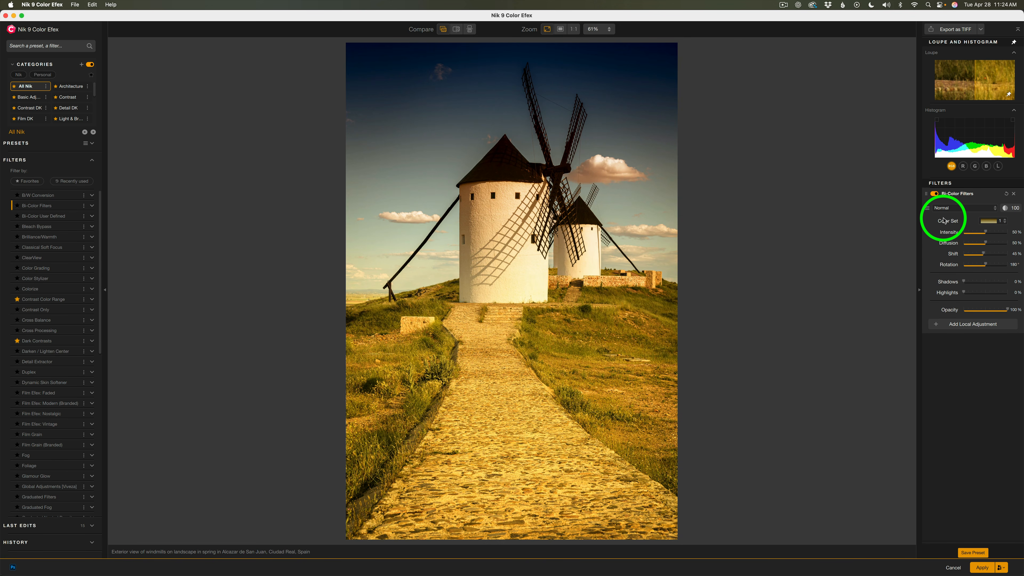
click(1007, 223)
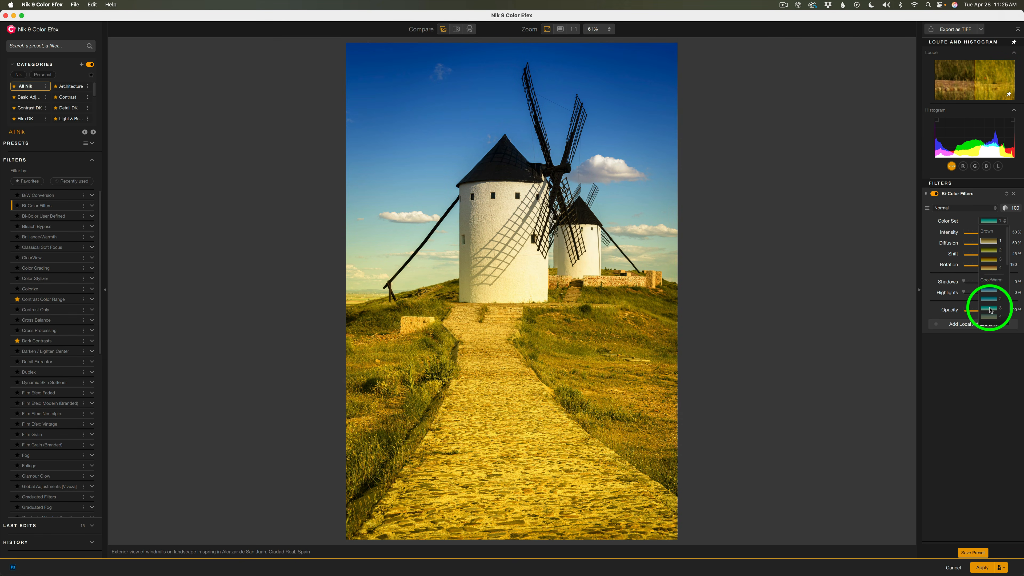
scroll(998, 308, down, 3)
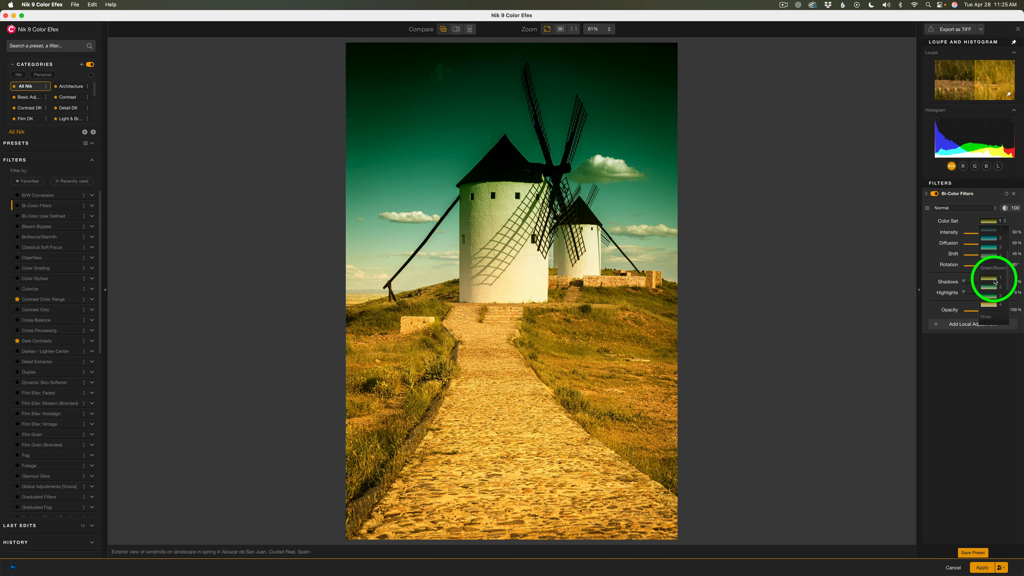
scroll(991, 298, down, 3)
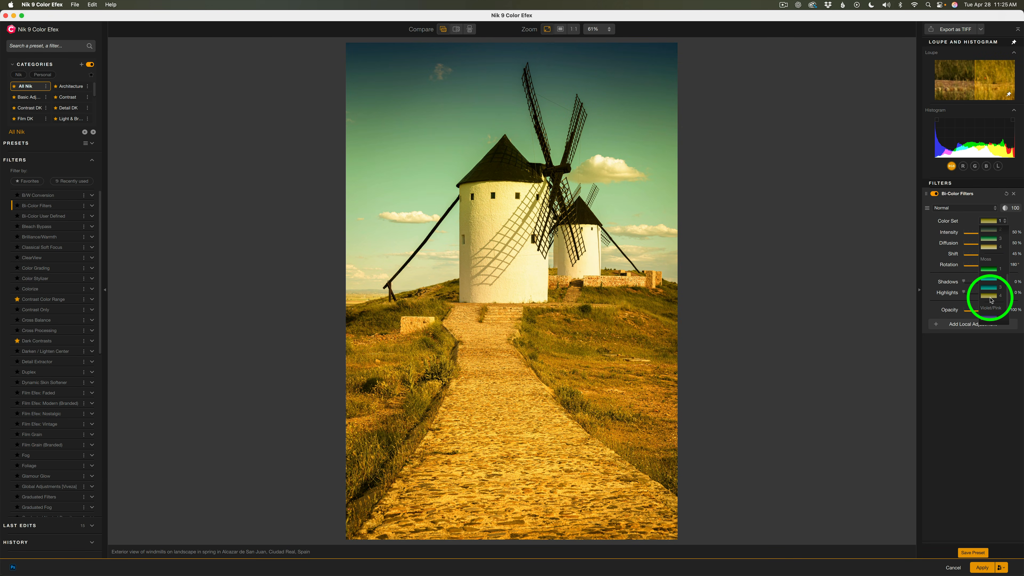
scroll(992, 299, down, 2)
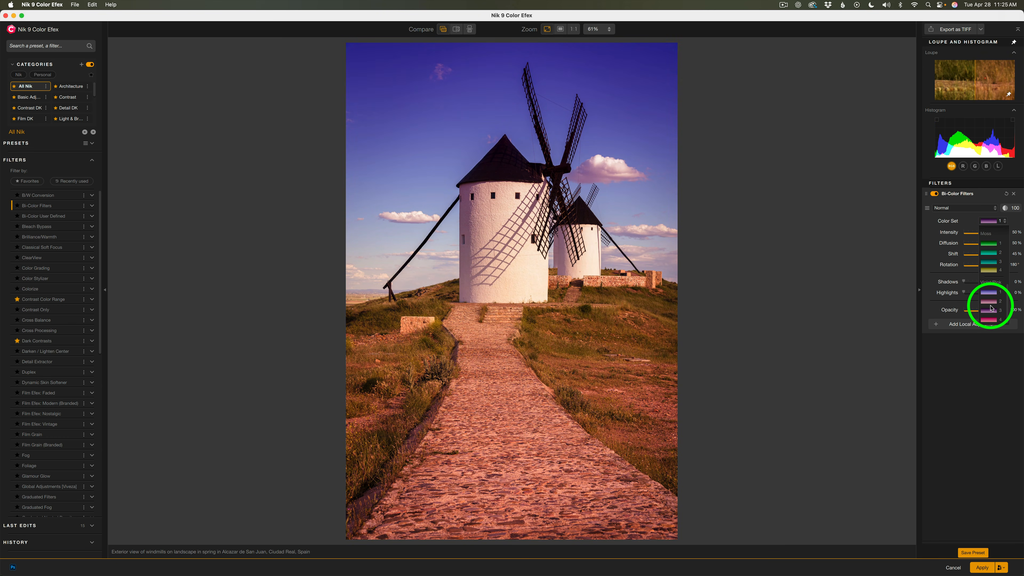
scroll(992, 298, up, 5)
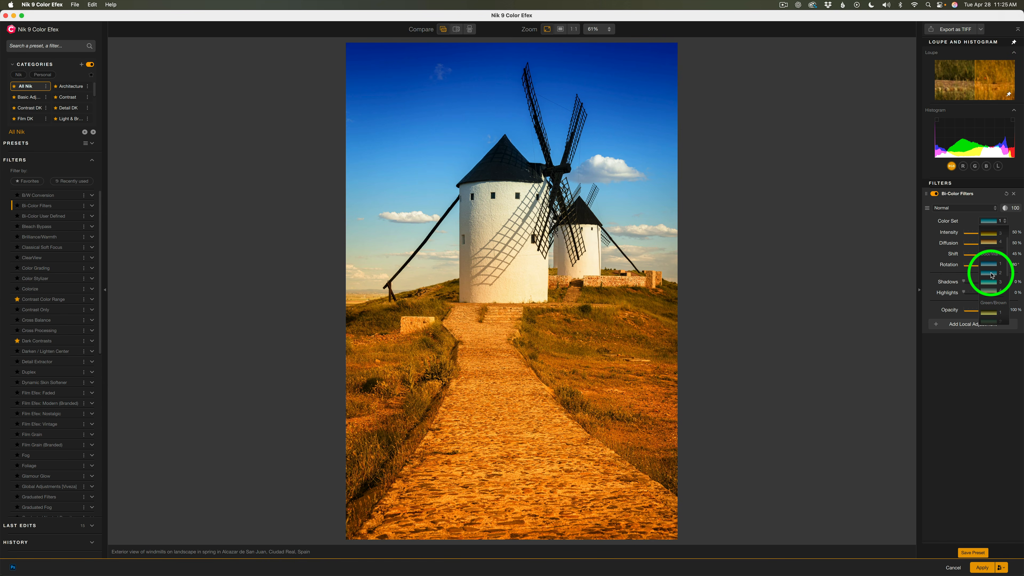
click(992, 274)
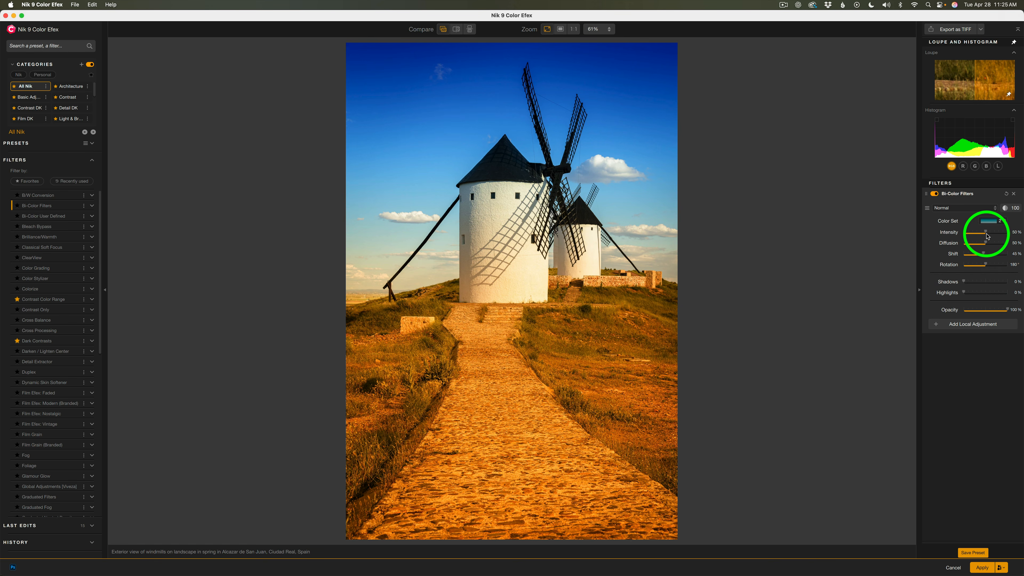
- Set the Bi-Color filter's Intensity to 26%, Diffusion to 64% and Shift to 53%, and compare the windmill photo without and with it
mouse_move(986, 236)
mouse_down()
mouse_move(977, 235)
mouse_move(992, 246)
mouse_up()
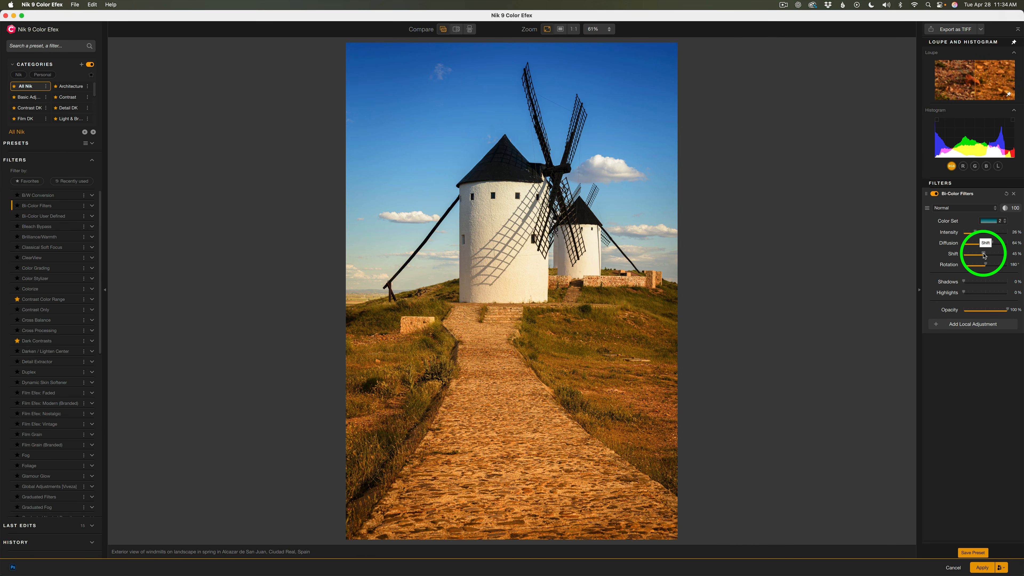
drag(985, 255, 988, 258)
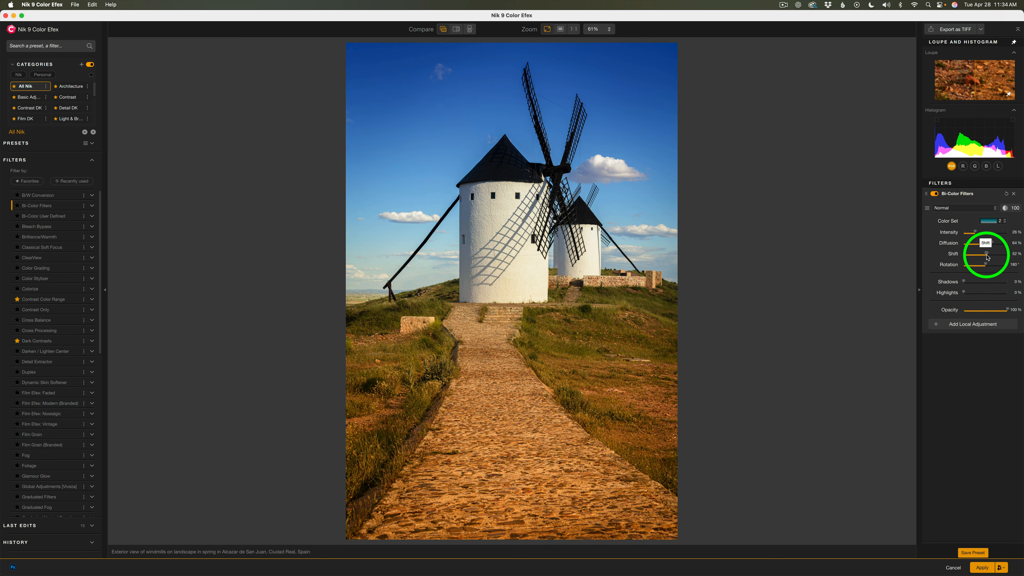
drag(988, 255, 988, 257)
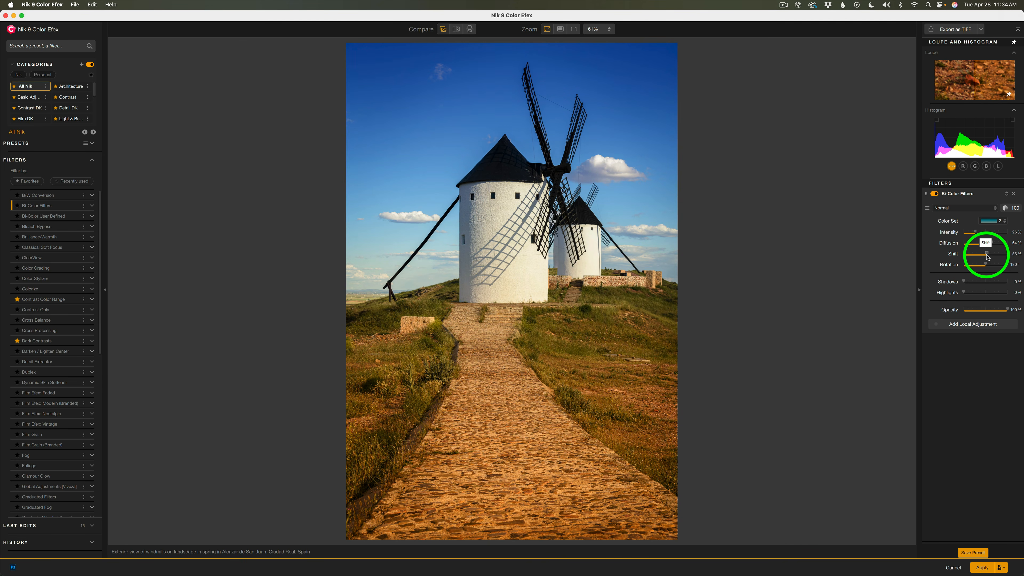
click(935, 193)
click(936, 194)
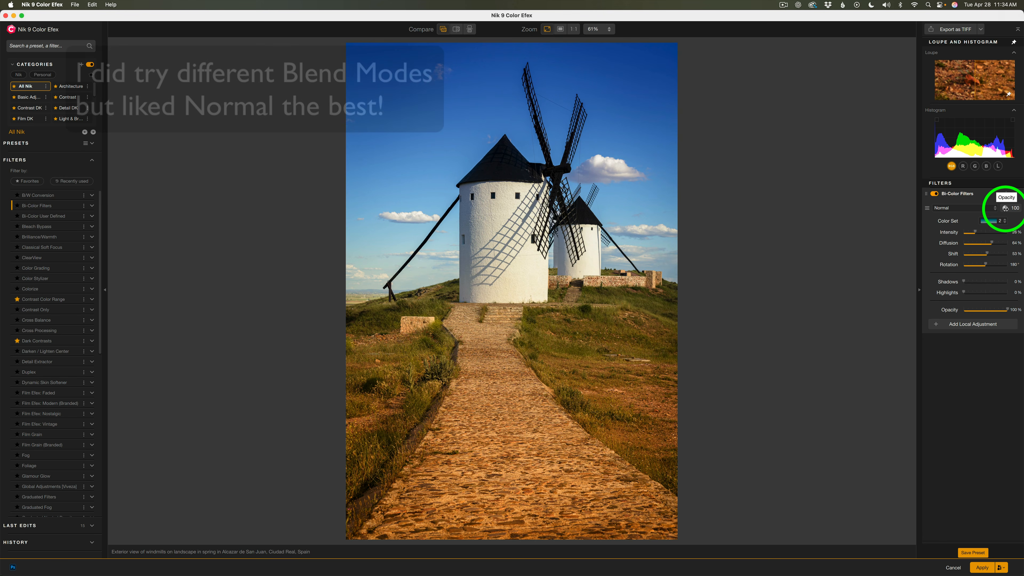
- Lower the Bi-Color filter's overall blending opacity on the windmill photo and compare the image before and after the filter
drag(1006, 208, 993, 208)
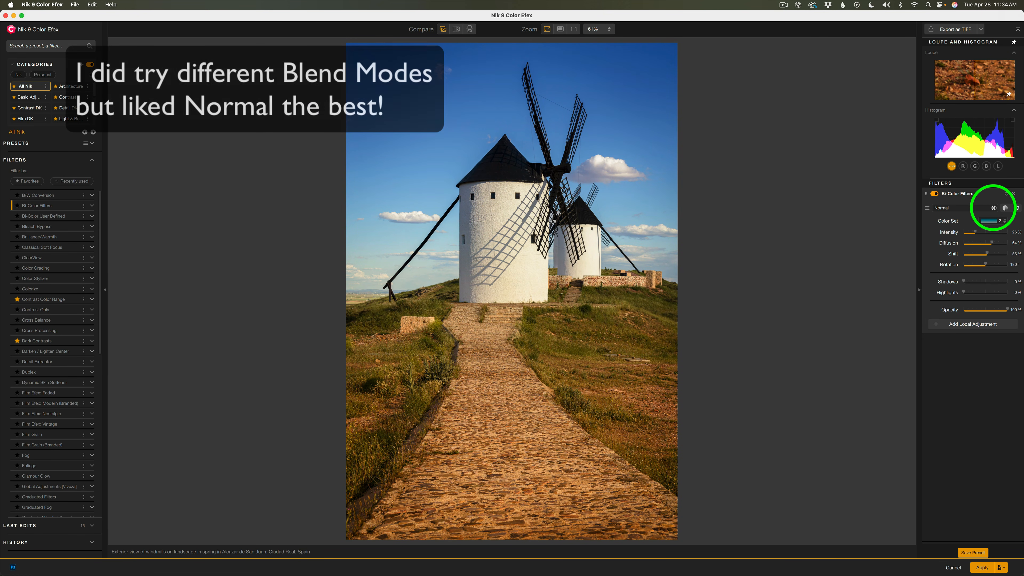
click(936, 194)
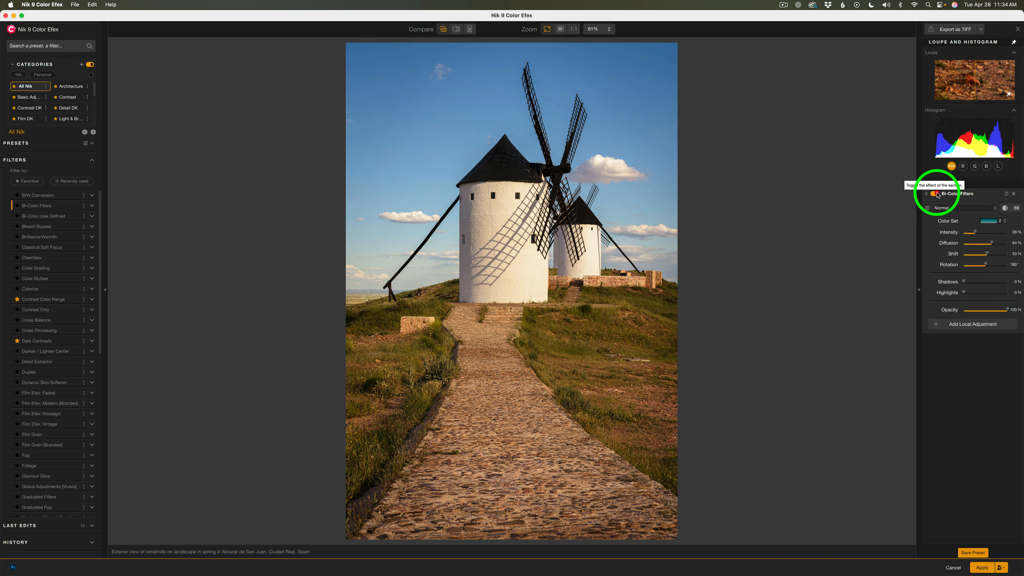
click(936, 194)
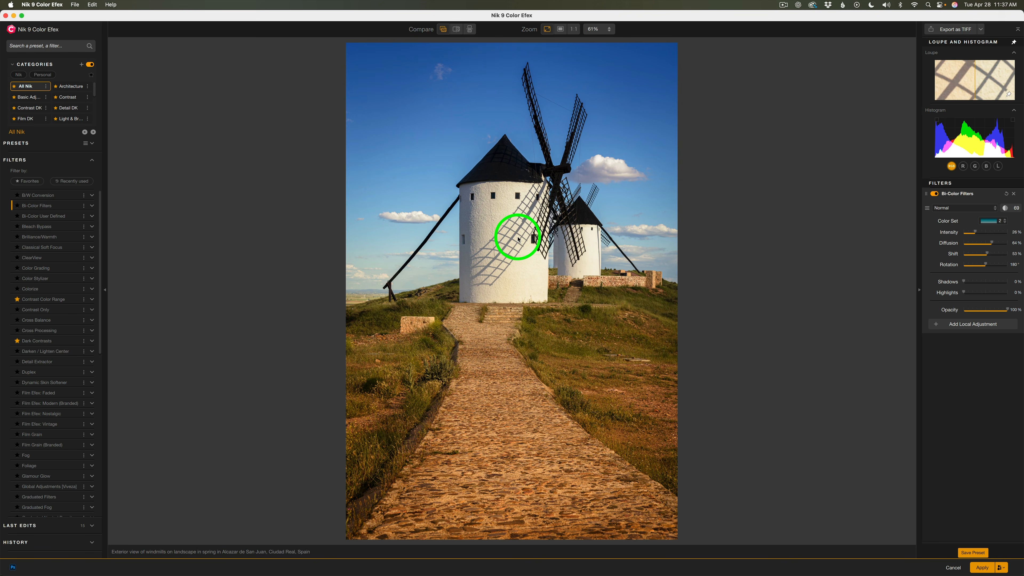
click(936, 194)
click(936, 195)
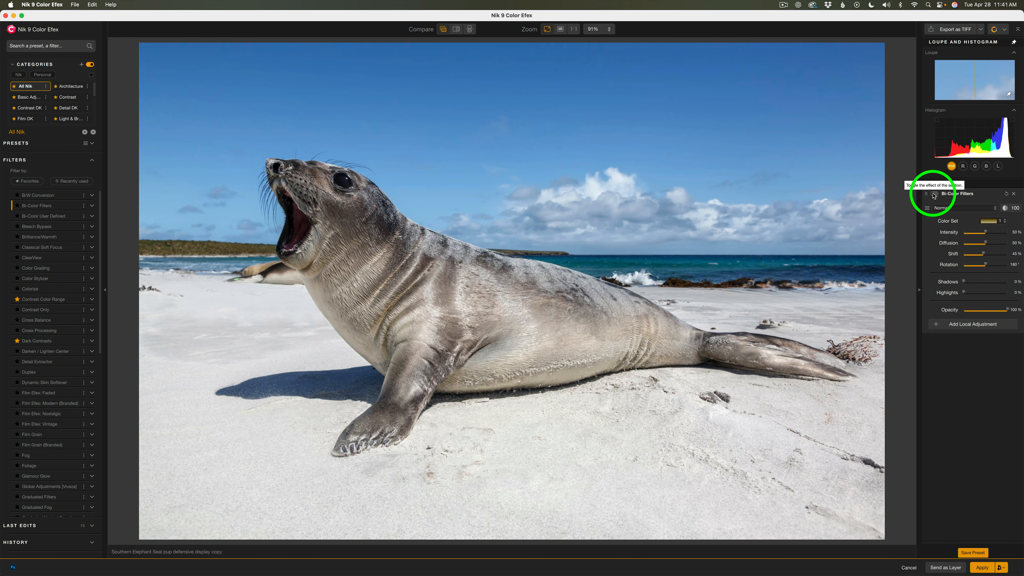
- Enable the Bi-Color filter on the seal photo and choose Cool/Warm color set 4
click(935, 195)
click(1006, 220)
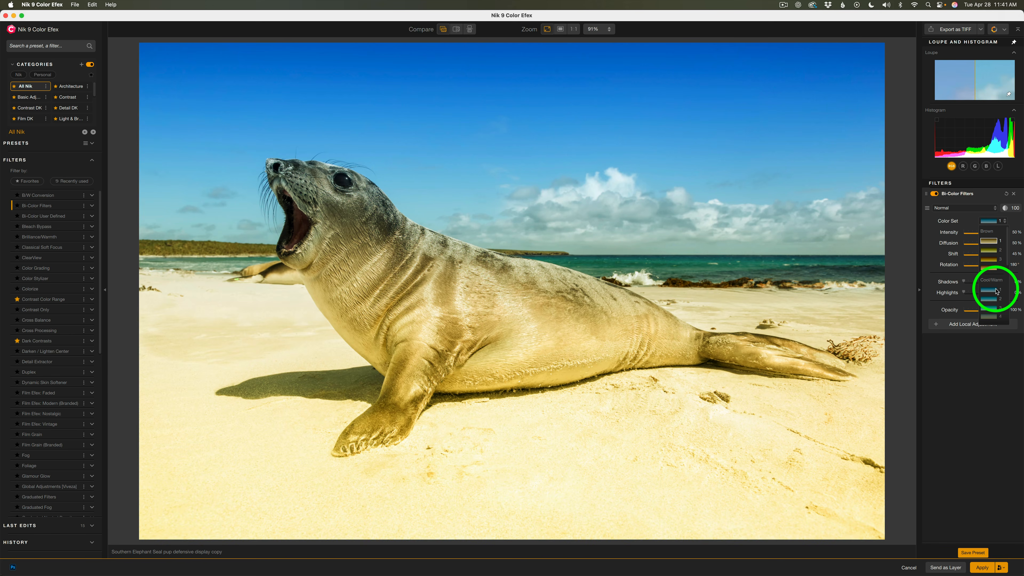
scroll(994, 289, down, 2)
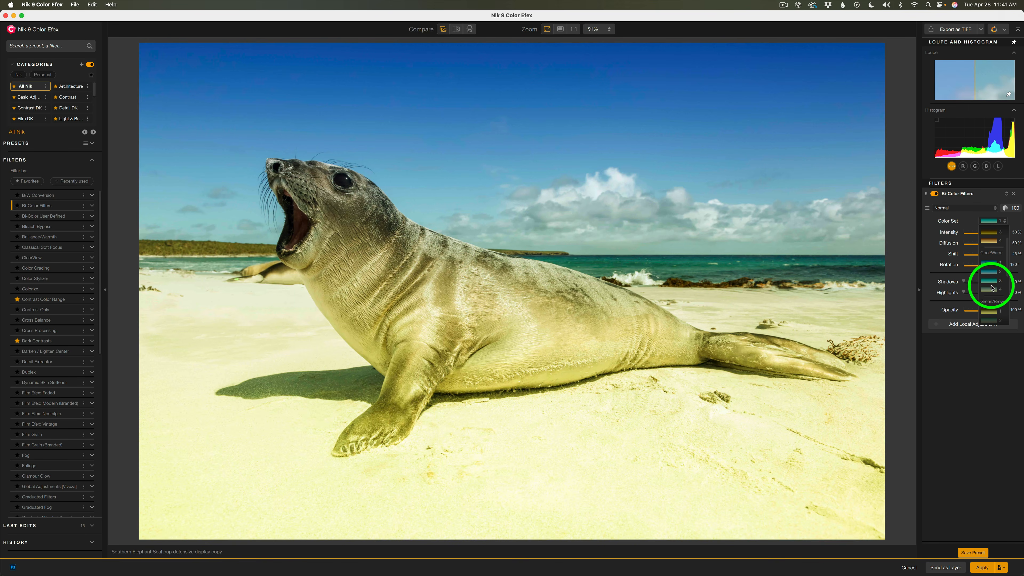
click(993, 288)
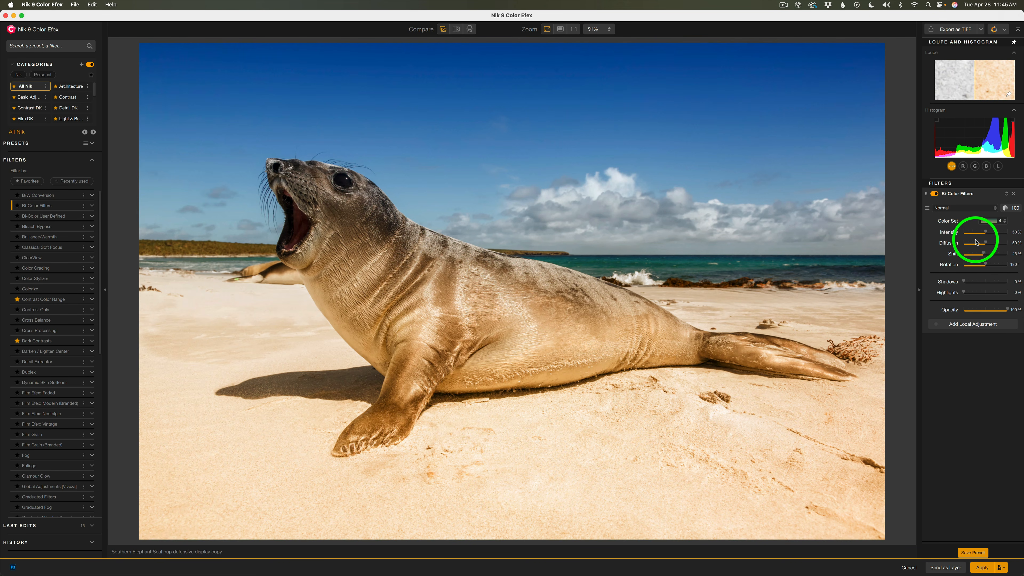
- Add an AI Object Selection mask of the seal as a local adjustment and invert it to limit the filter to the surroundings
click(953, 325)
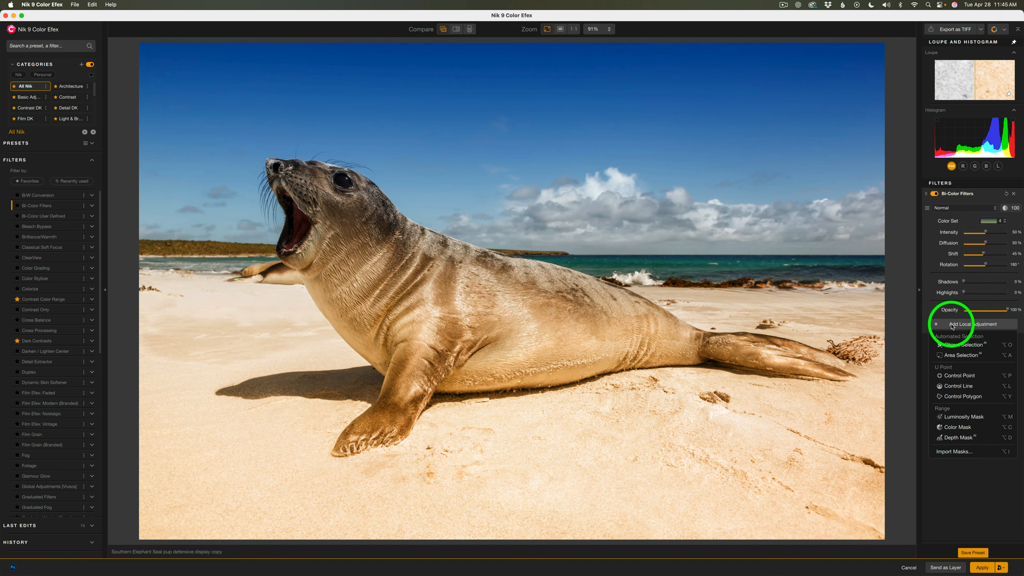
click(953, 344)
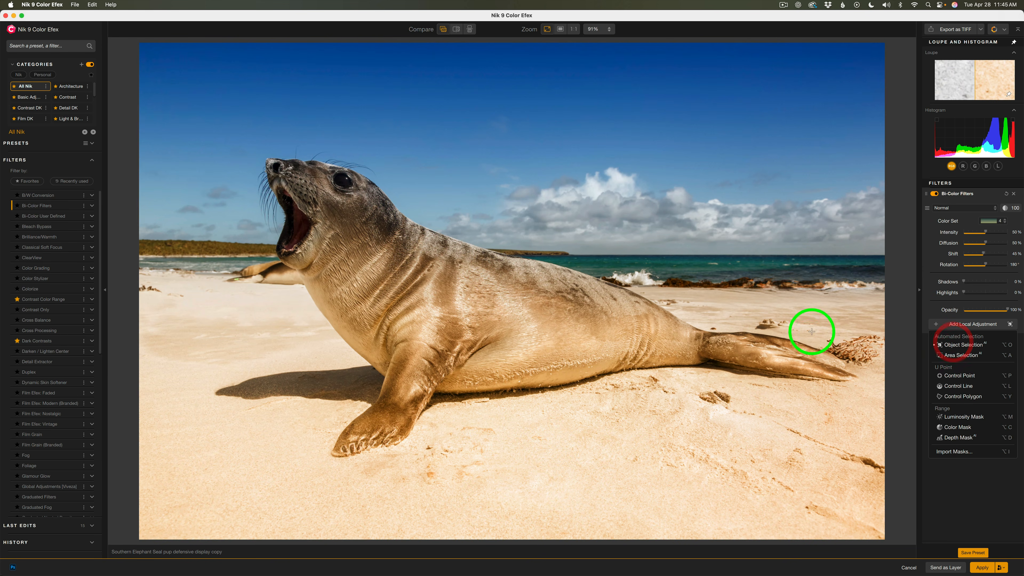
click(551, 309)
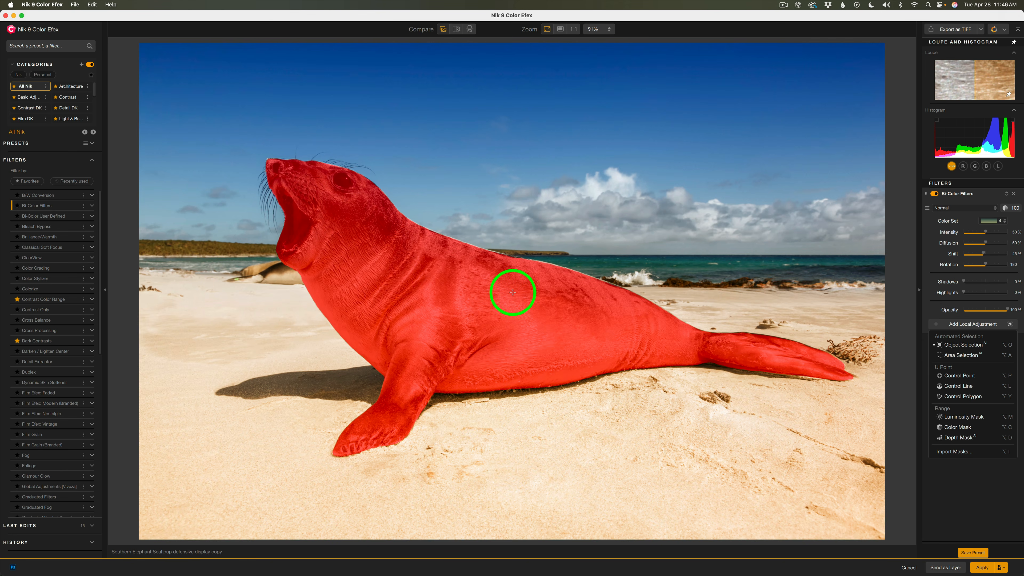
click(513, 292)
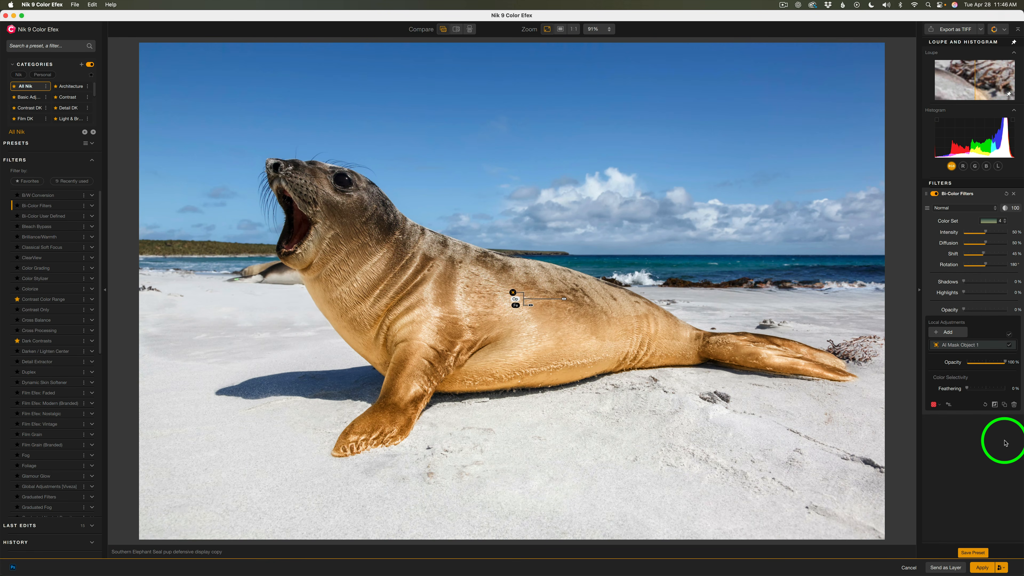
click(995, 404)
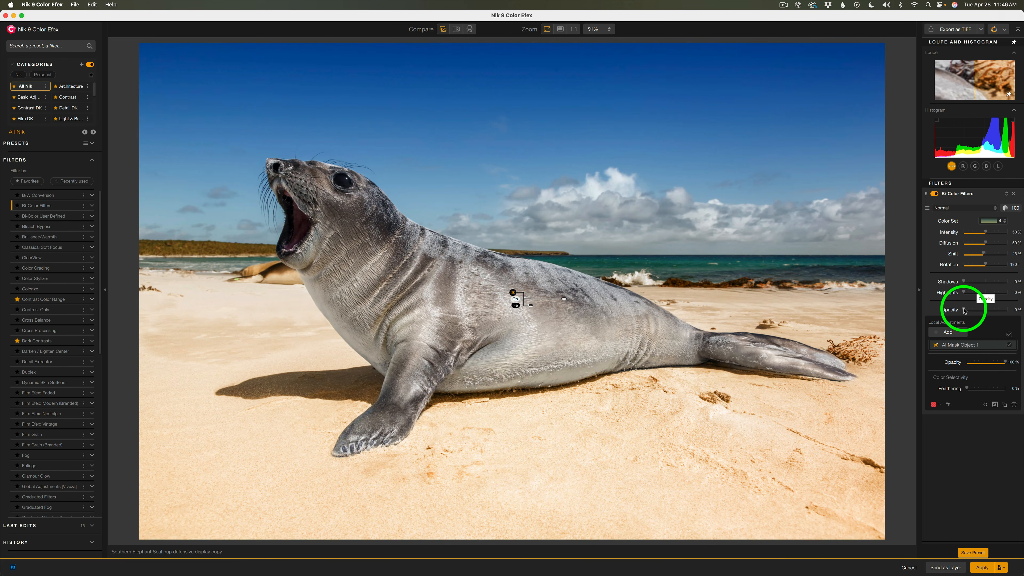
- Set the filter's Opacity slider to 20%, Diffusion to 63% and Intensity to 58%, and compare the seal photo without and with the filter
drag(965, 310, 973, 311)
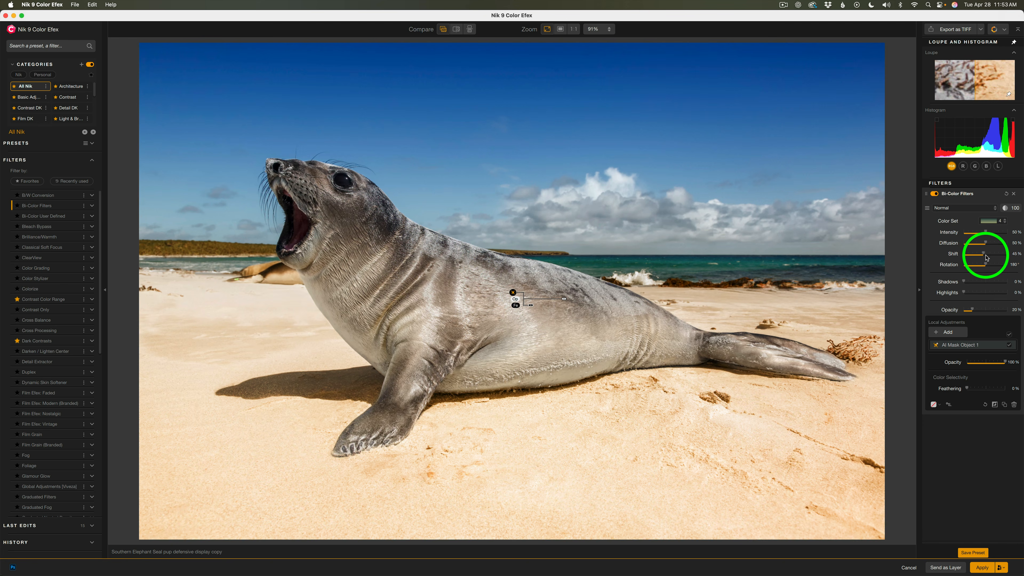
drag(984, 255, 992, 247)
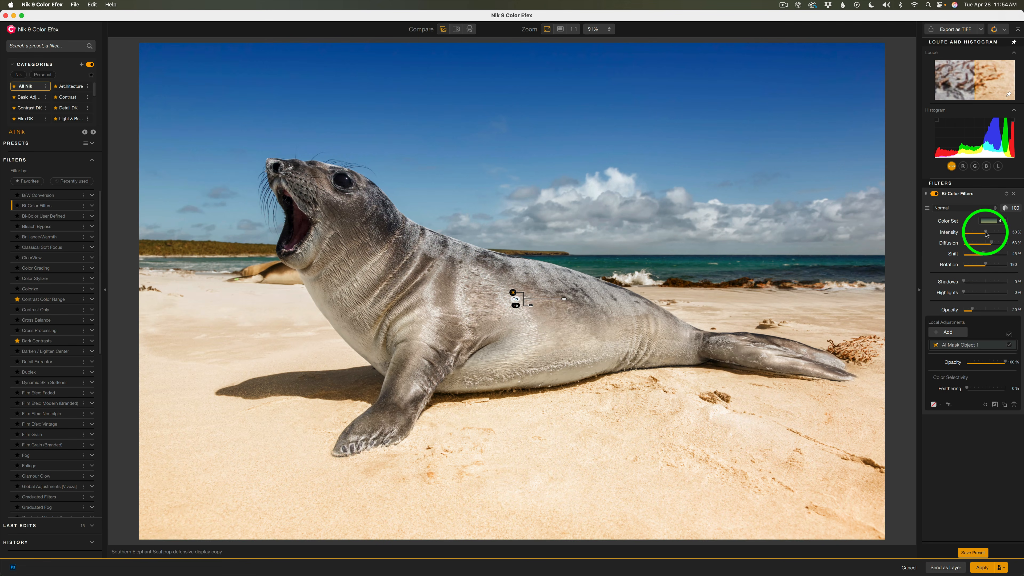
drag(986, 234, 990, 236)
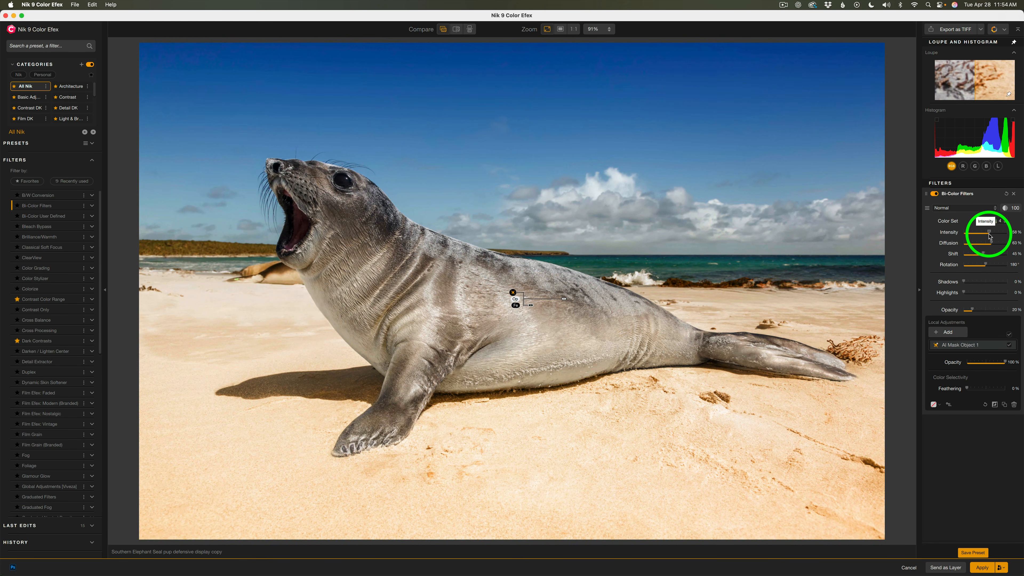
click(935, 194)
click(935, 195)
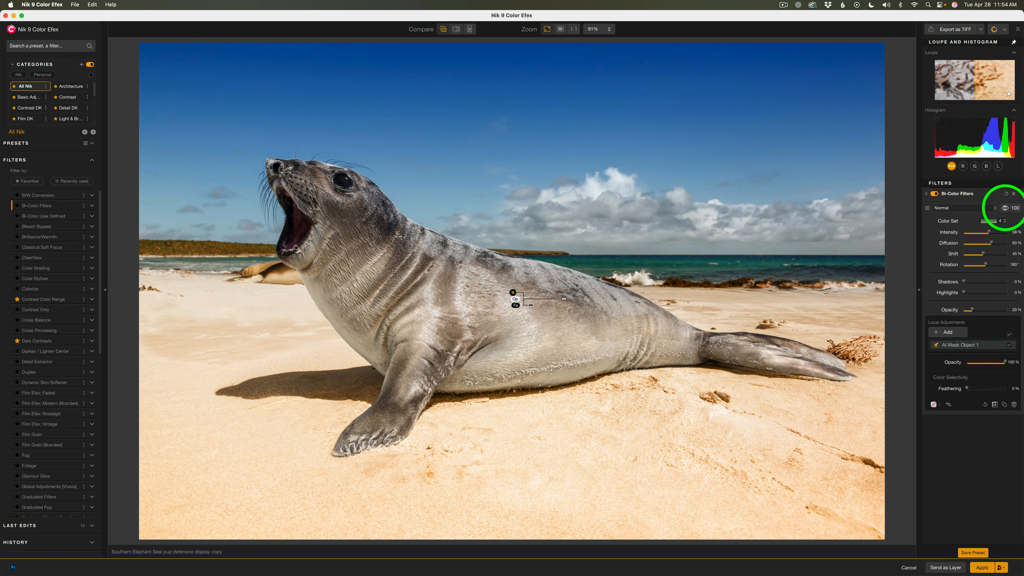
- Lower the filter's overall blending opacity on the seal photo, preview other blending modes and keep Normal
drag(1006, 208, 1002, 208)
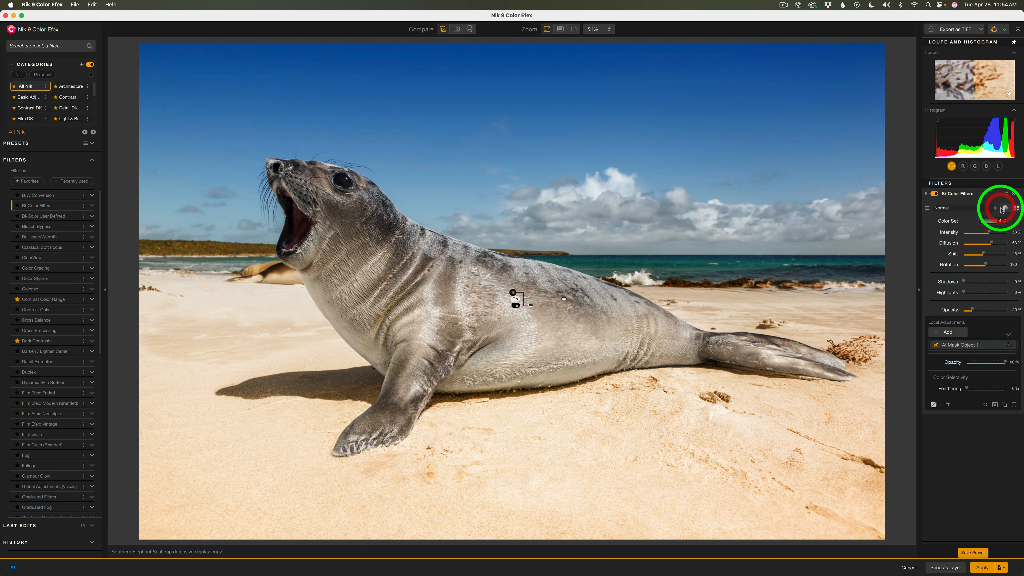
click(937, 195)
click(936, 194)
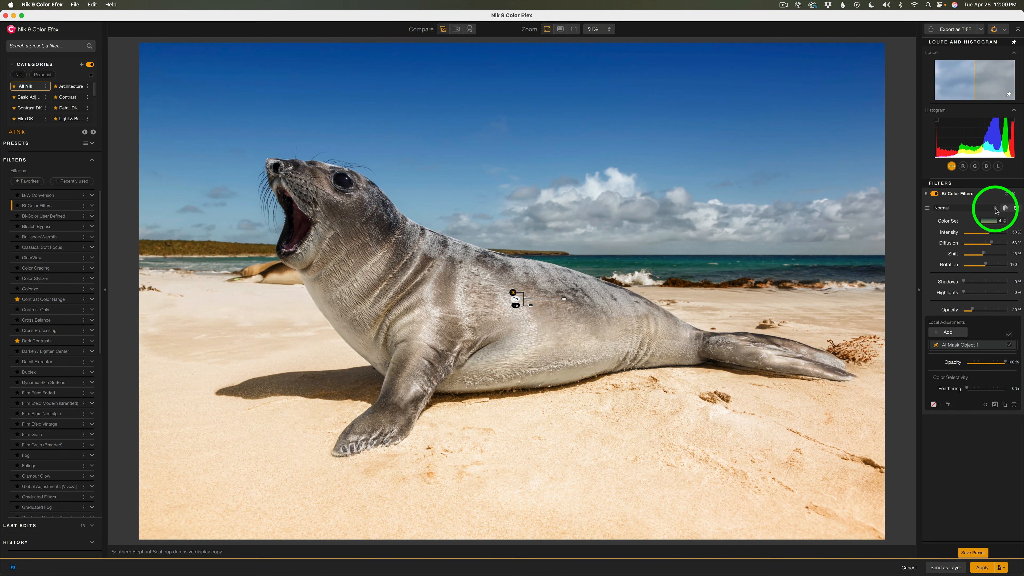
click(995, 209)
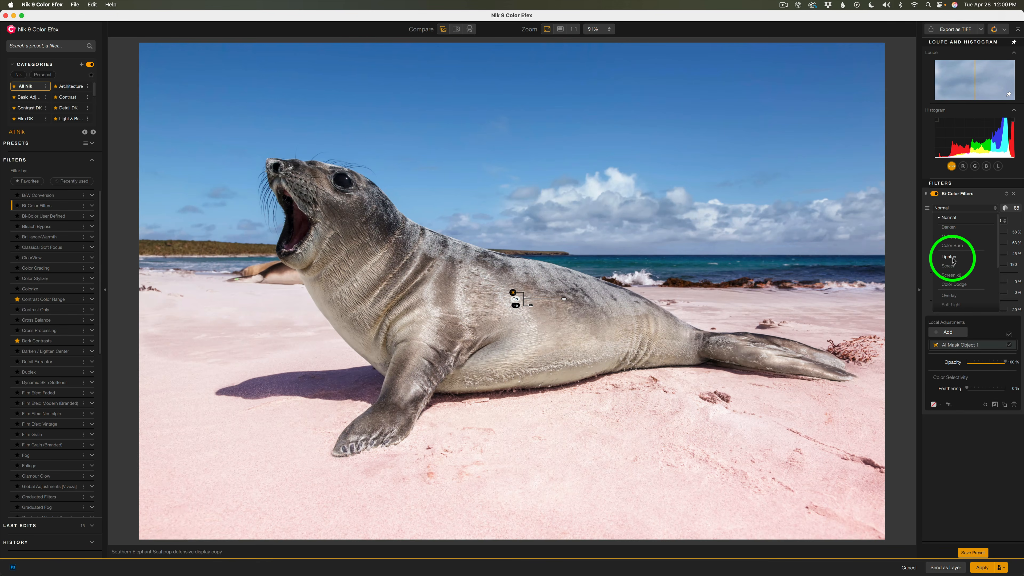
click(955, 218)
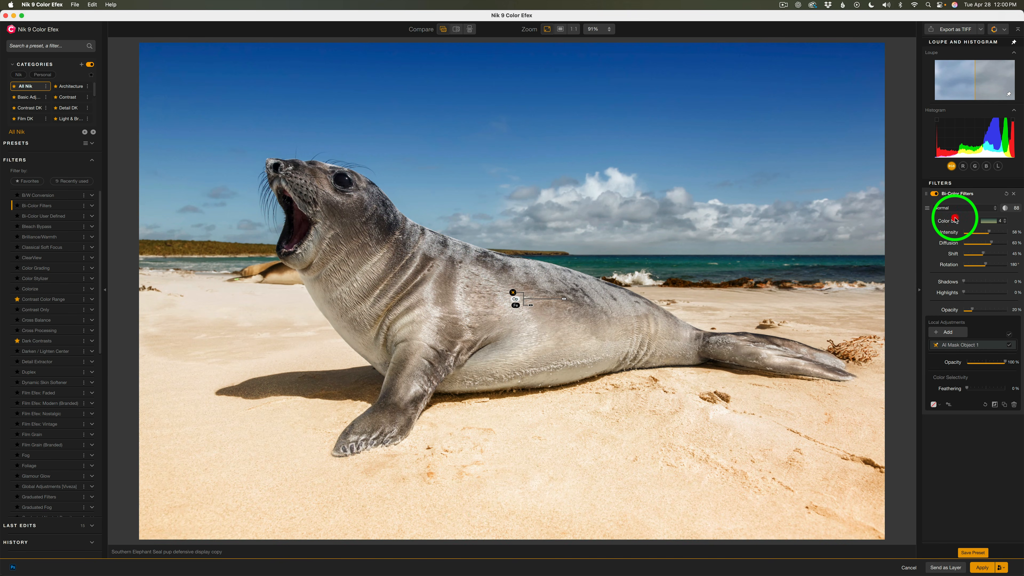